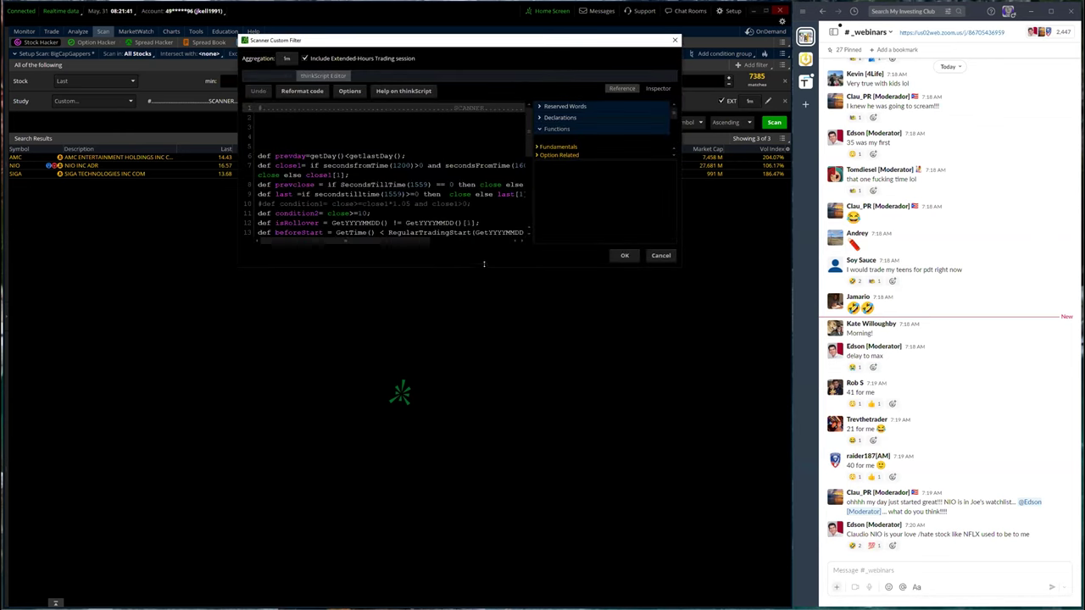
Stretch the custom filter editor to show all 29 script lines and highlight the condition1 tradescount line.
left_click_drag(484, 264, 481, 532)
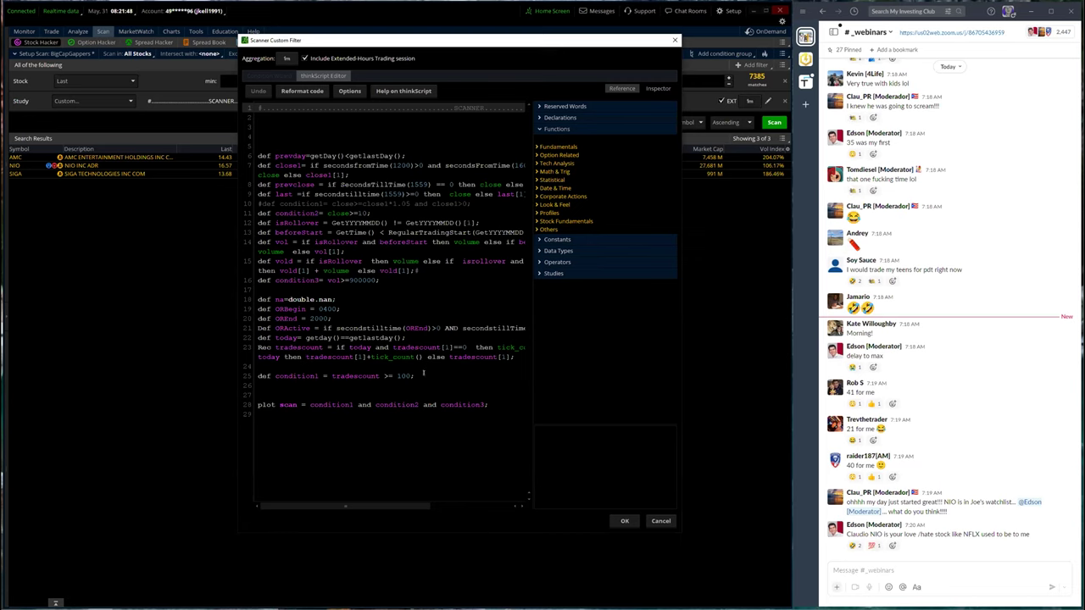
left_click_drag(412, 375, 258, 376)
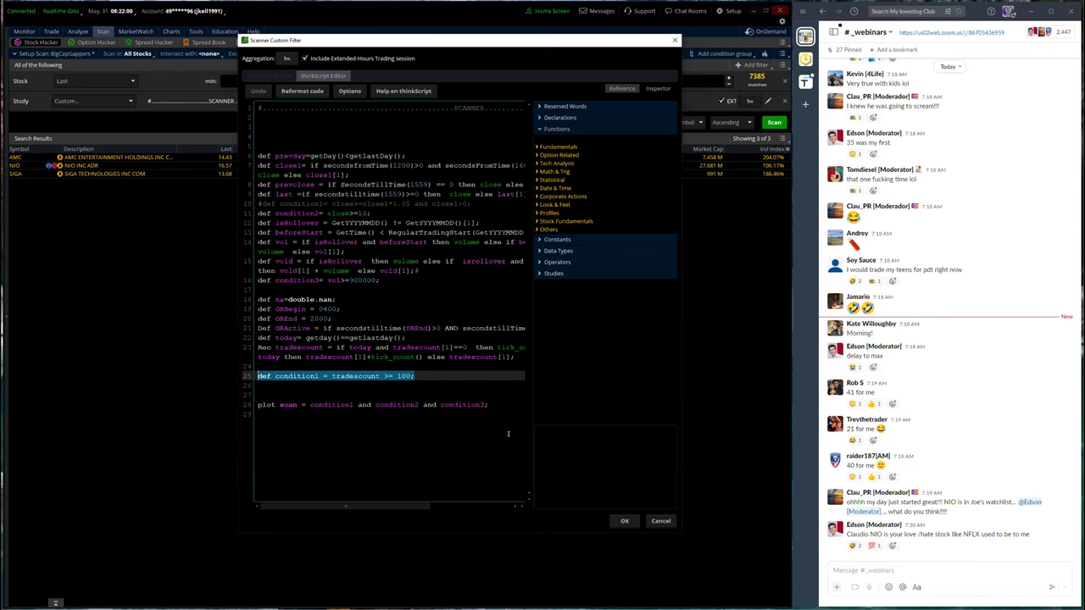
left_click(507, 435)
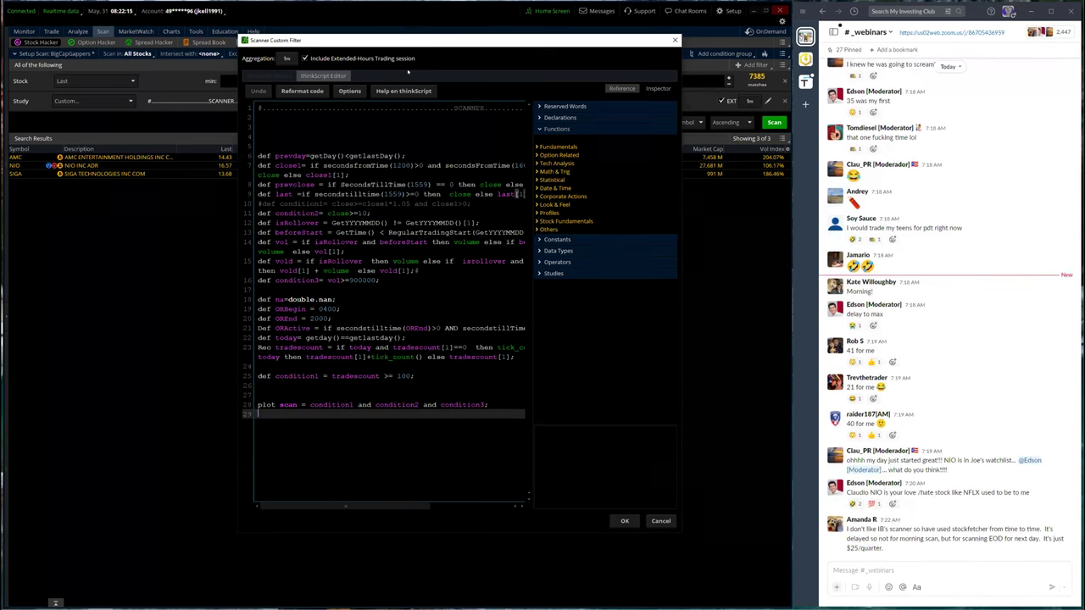
Close the script editor without saving and generate a share link for the BigCapGappers scan.
left_click(663, 521)
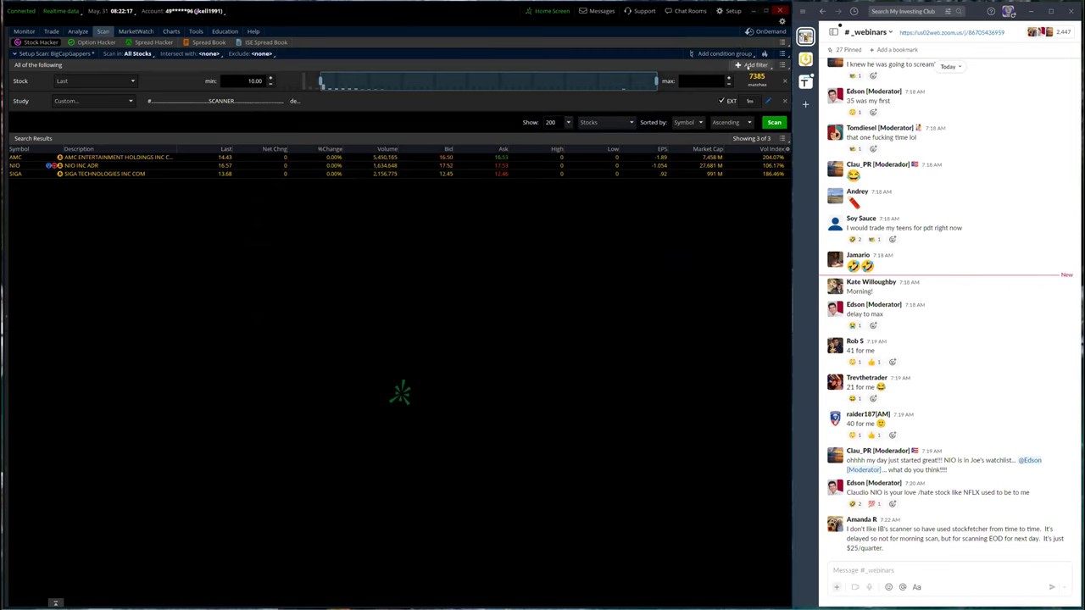
left_click(783, 54)
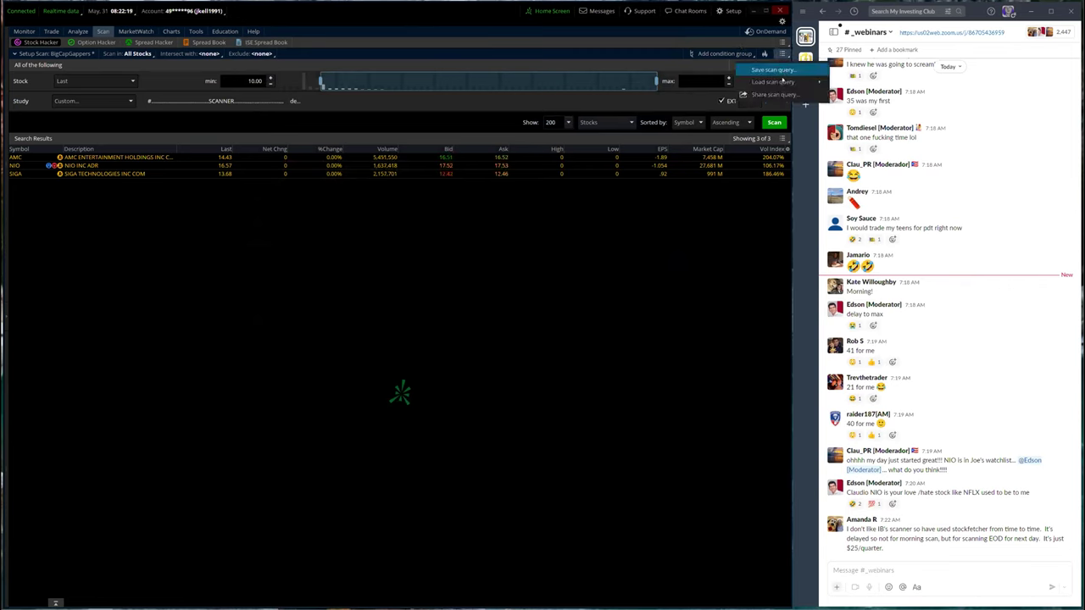
left_click(772, 94)
left_click(484, 359)
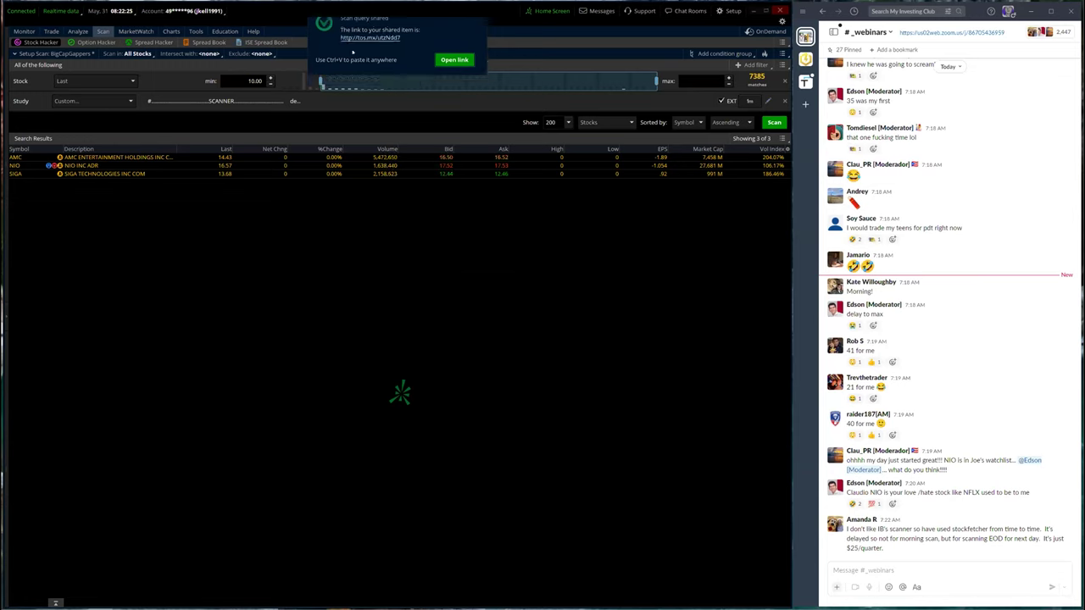
Post the scan link in the webinar chat labelled 'large cap scan'.
left_click(926, 563)
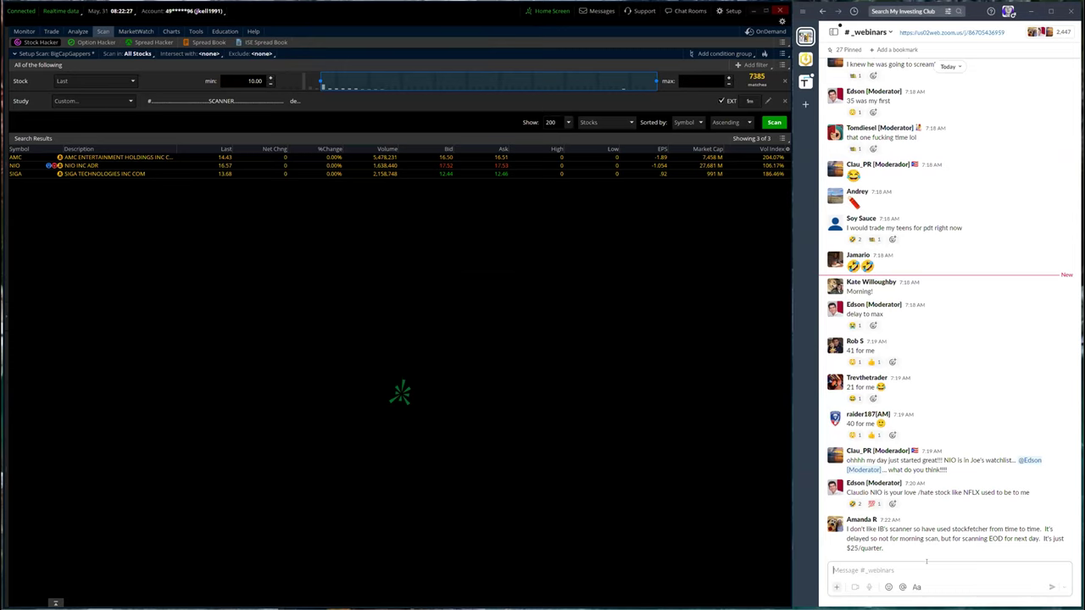
type("http://jos.mx/utzNdd7")
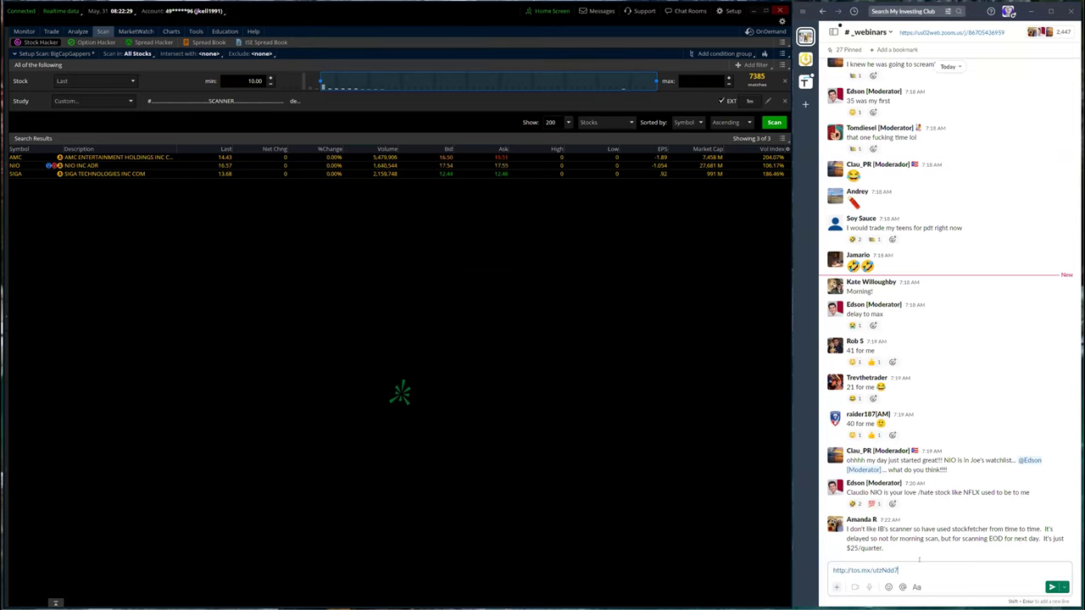
key("Home")
type("larrge cap scann")
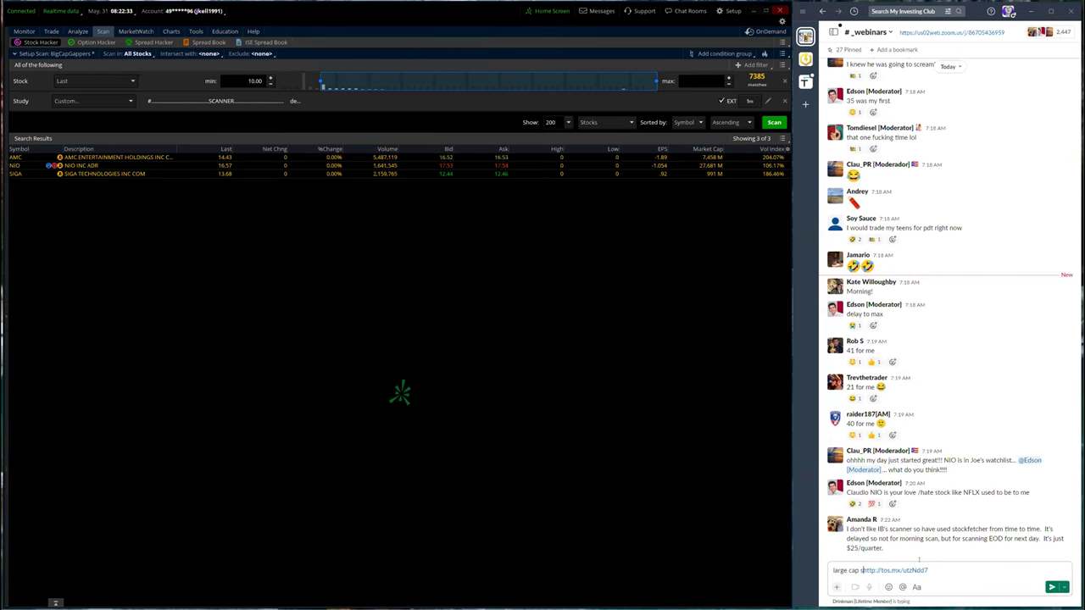
key("BackSpace")
key("Return")
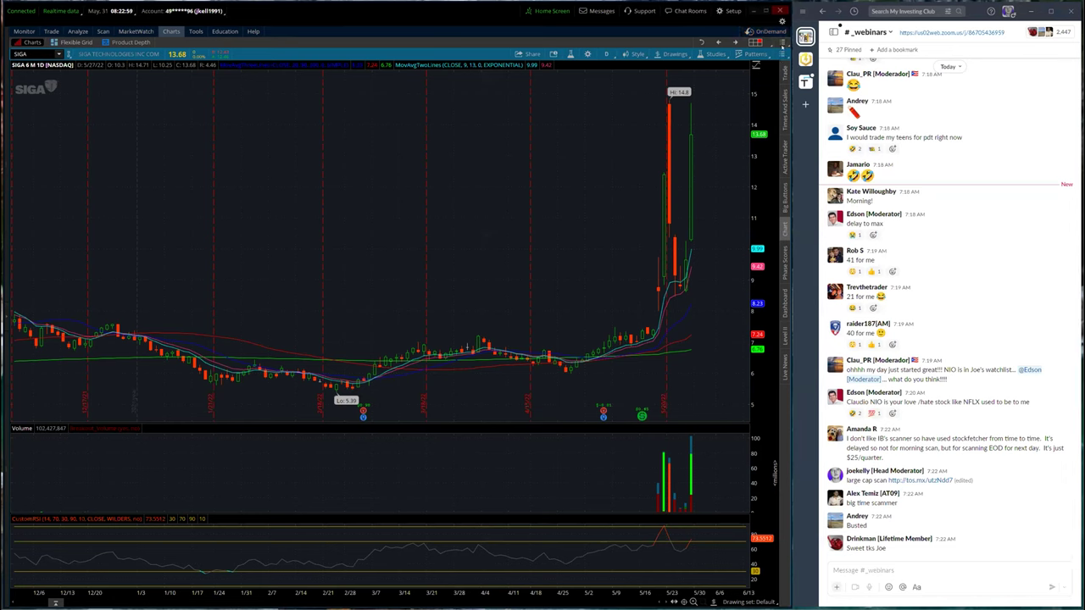
Switch to a single SPY chart layout, then enter AMC in the symbol box.
left_click(763, 42)
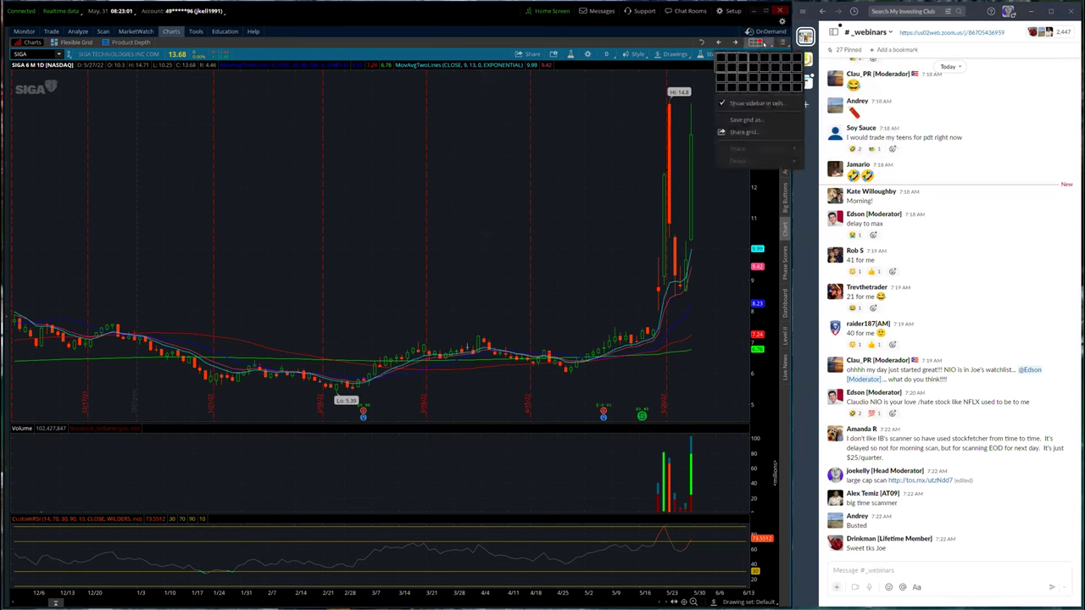
left_click(721, 58)
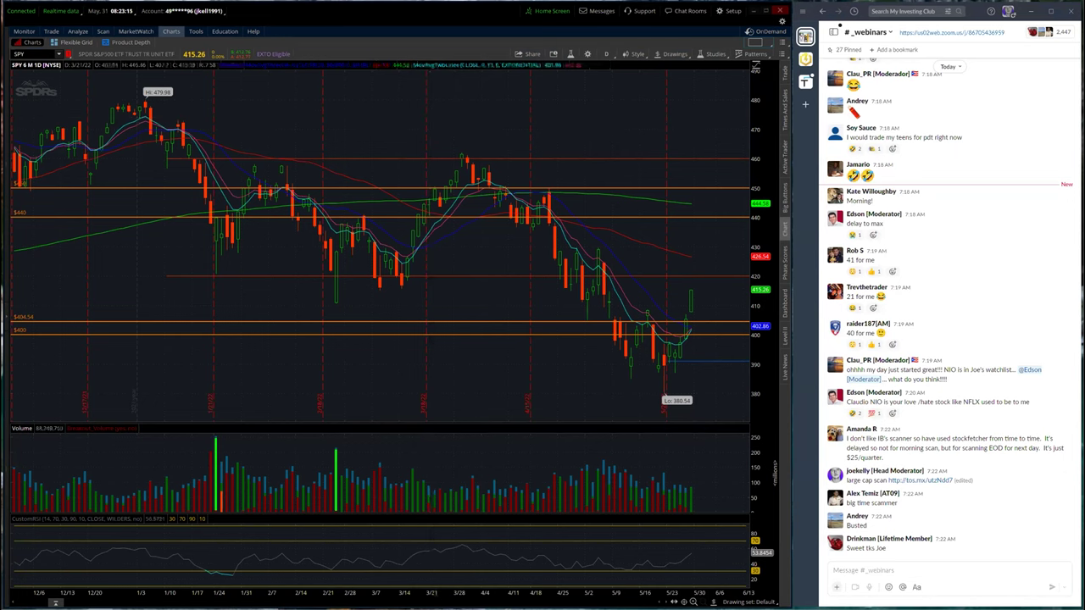
left_click(38, 53)
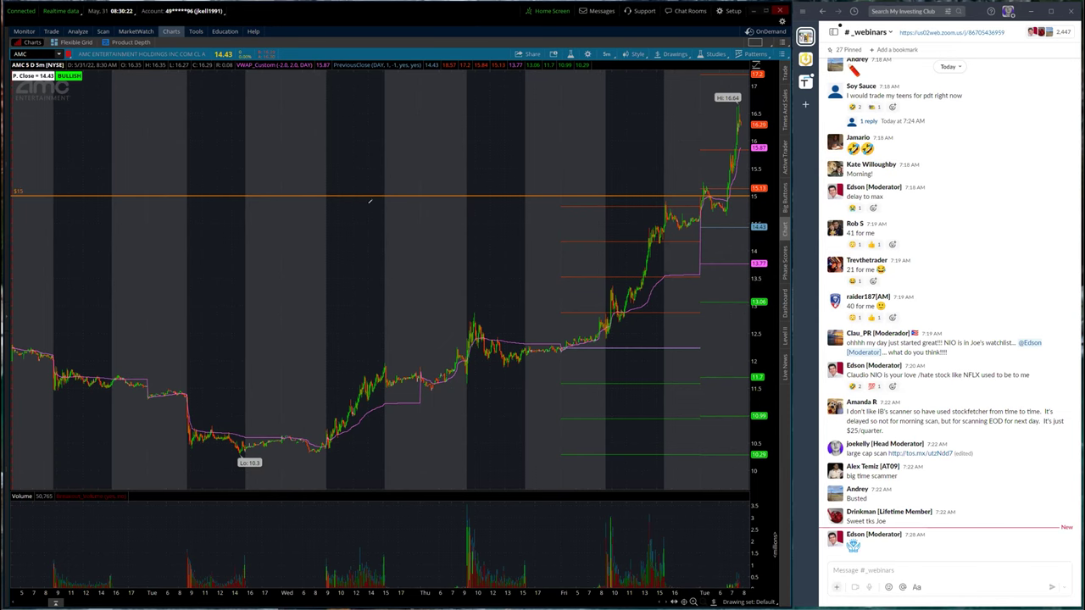
Draw a green upward arrow above $15 on the AMC chart and circle the top price level.
mouse_move(370, 202)
left_mouse_down()
mouse_move(409, 163)
mouse_move(436, 110)
left_mouse_up()
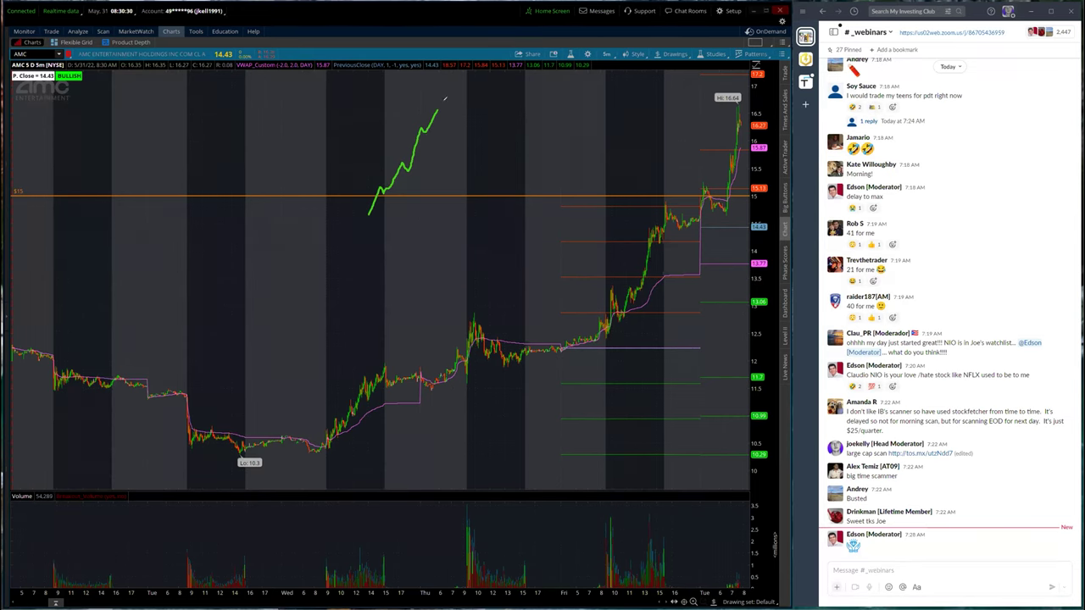
left_click_drag(426, 111, 440, 107)
mouse_move(756, 77)
left_mouse_down()
mouse_move(745, 89)
mouse_move(762, 81)
mouse_move(746, 77)
left_mouse_up()
mouse_move(436, 108)
left_mouse_down()
mouse_move(449, 133)
mouse_move(441, 93)
left_mouse_up()
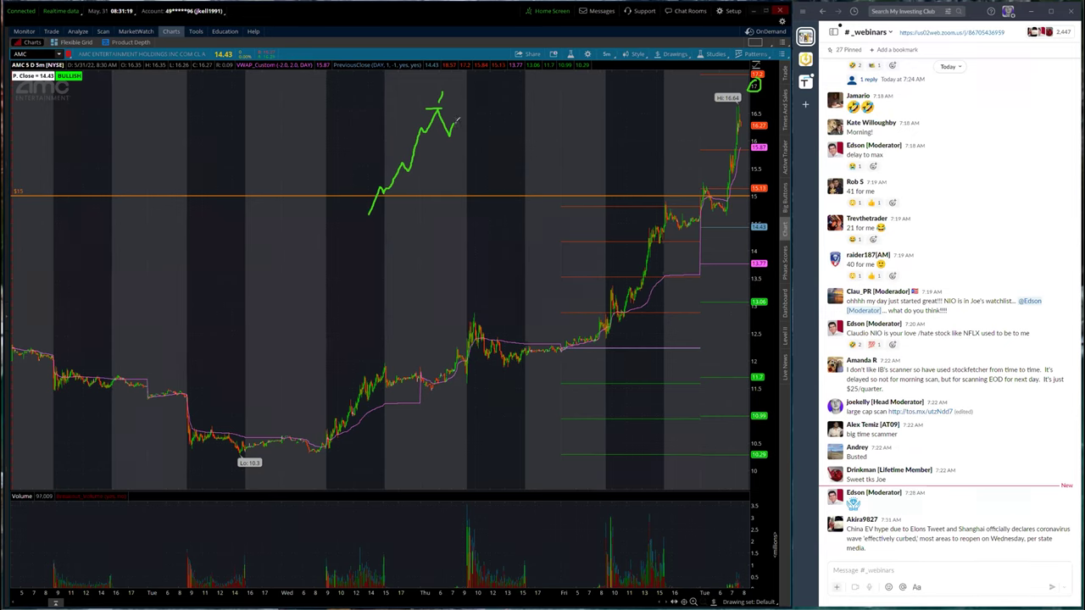
mouse_move(456, 124)
left_mouse_down()
mouse_move(459, 136)
mouse_move(457, 107)
mouse_move(464, 161)
mouse_move(512, 164)
mouse_move(516, 179)
mouse_move(536, 162)
left_mouse_up()
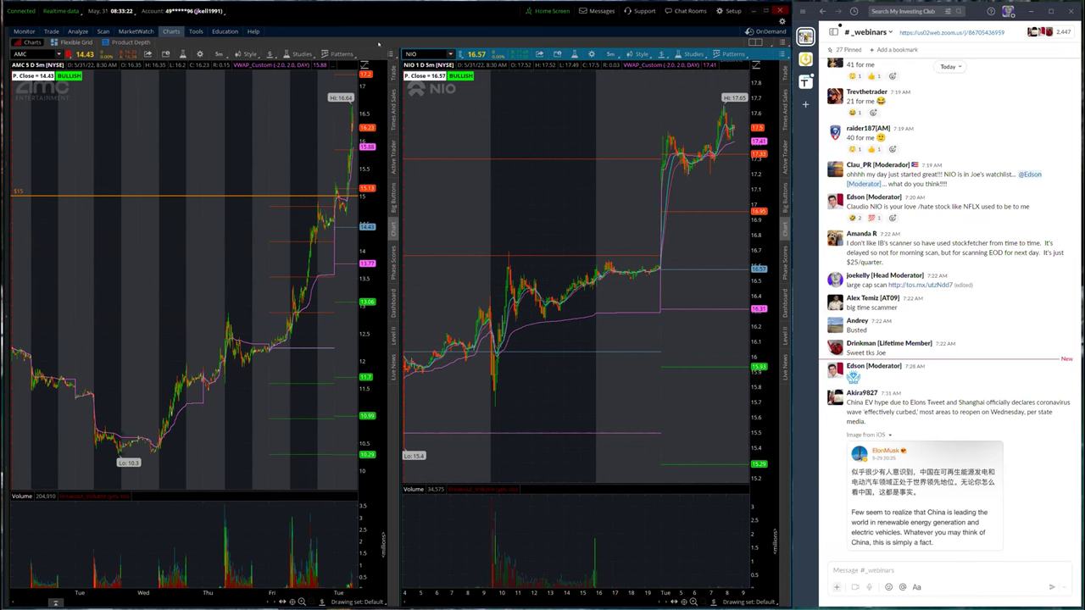
Set the NIO chart to the 1 Y : 1D view and bring up the SPY/QQQ charts window.
left_click(611, 53)
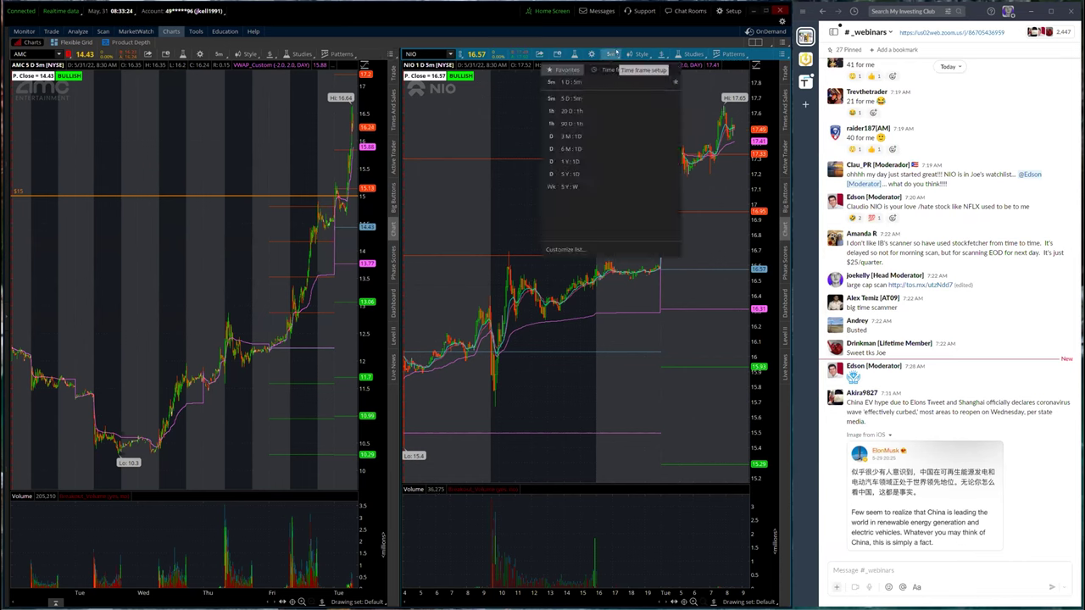
left_click(579, 163)
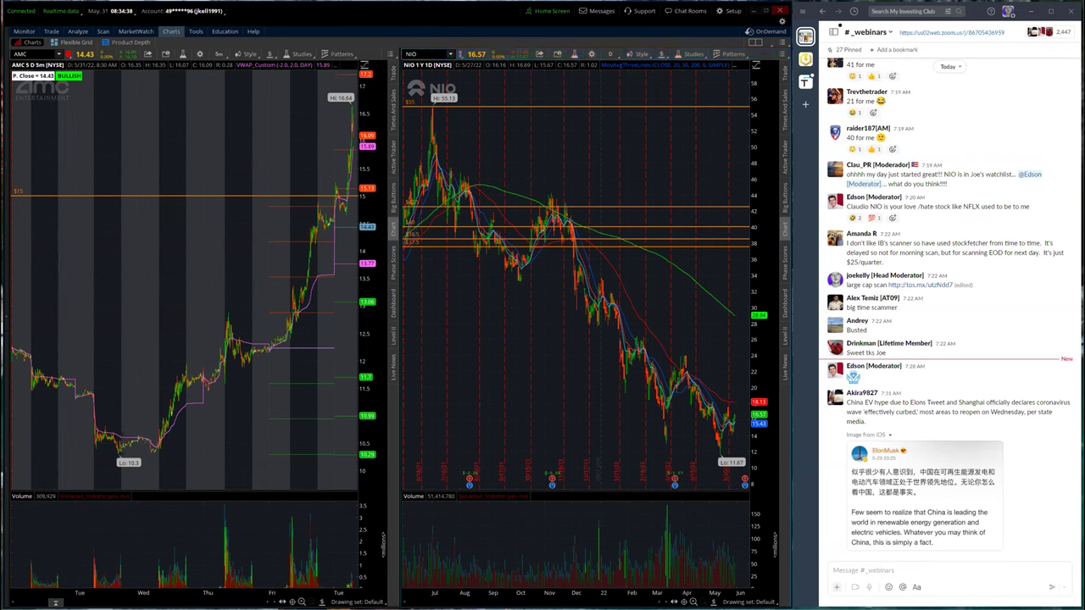
key("alt+Tab")
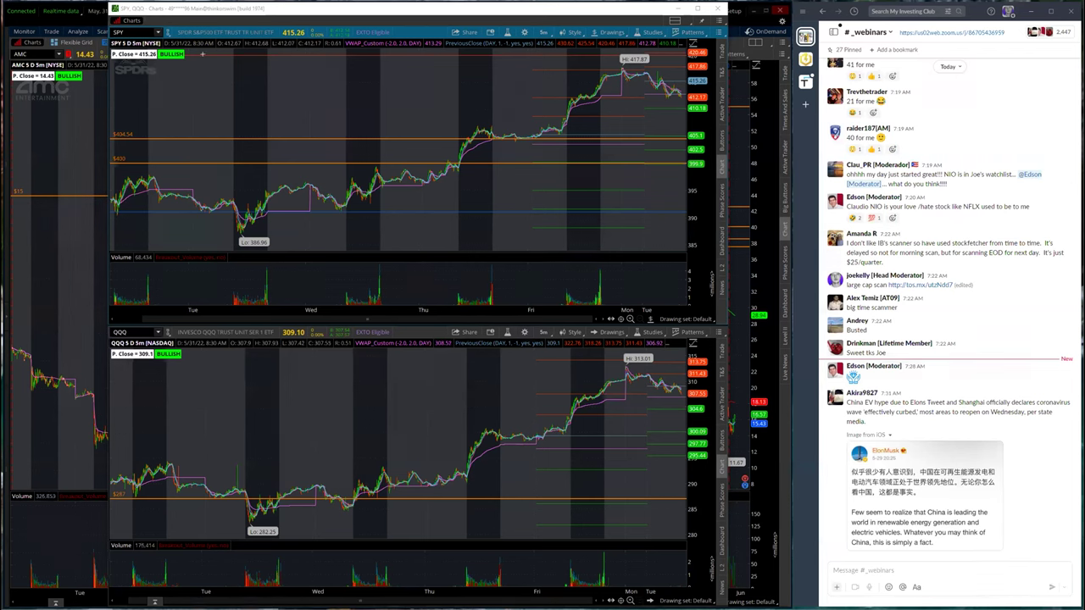
Box the BULLISH labels on the SPY and QQQ charts, then pick a longer SPY time frame.
left_click_drag(199, 68, 156, 46)
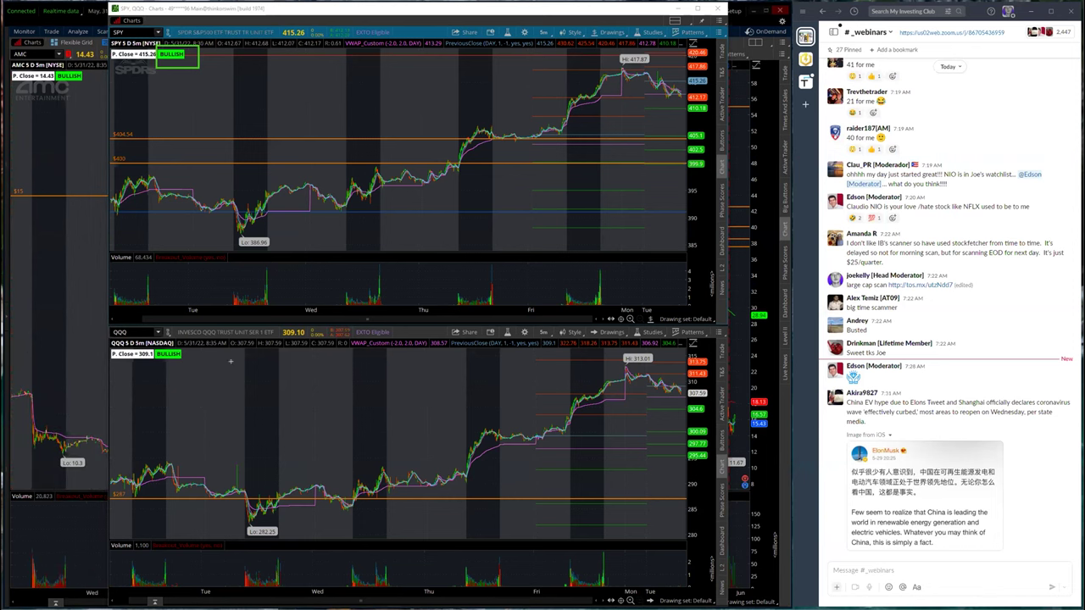
left_click_drag(191, 370, 149, 342)
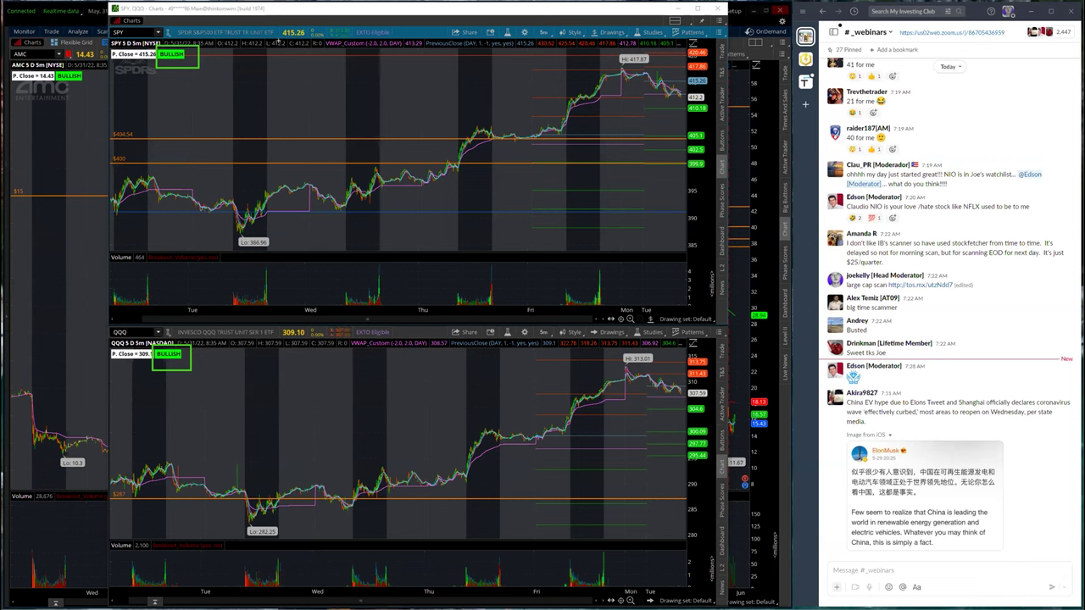
left_click(542, 33)
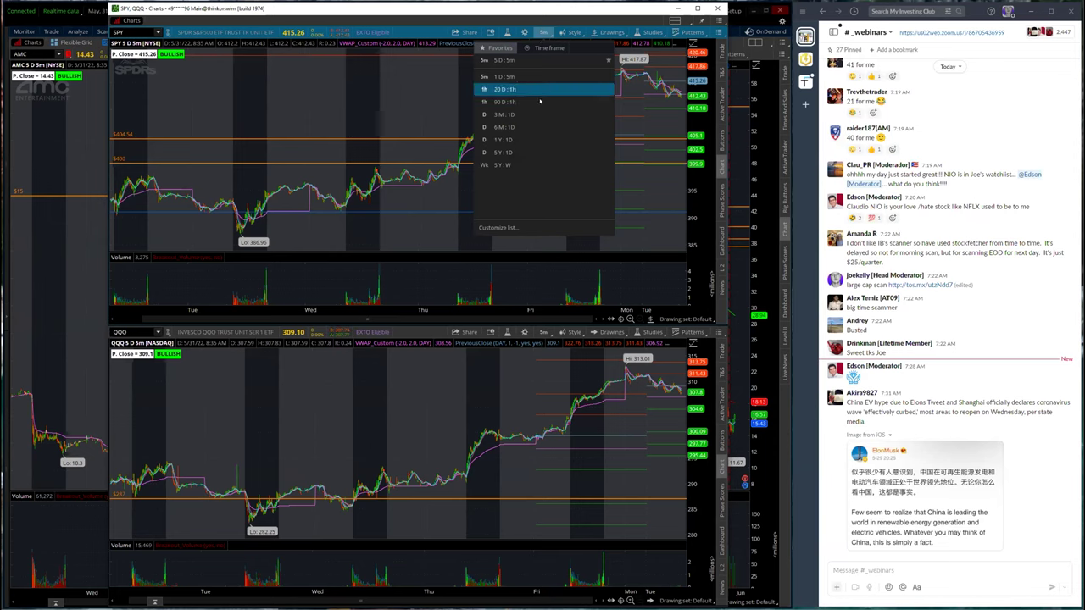
left_click(525, 127)
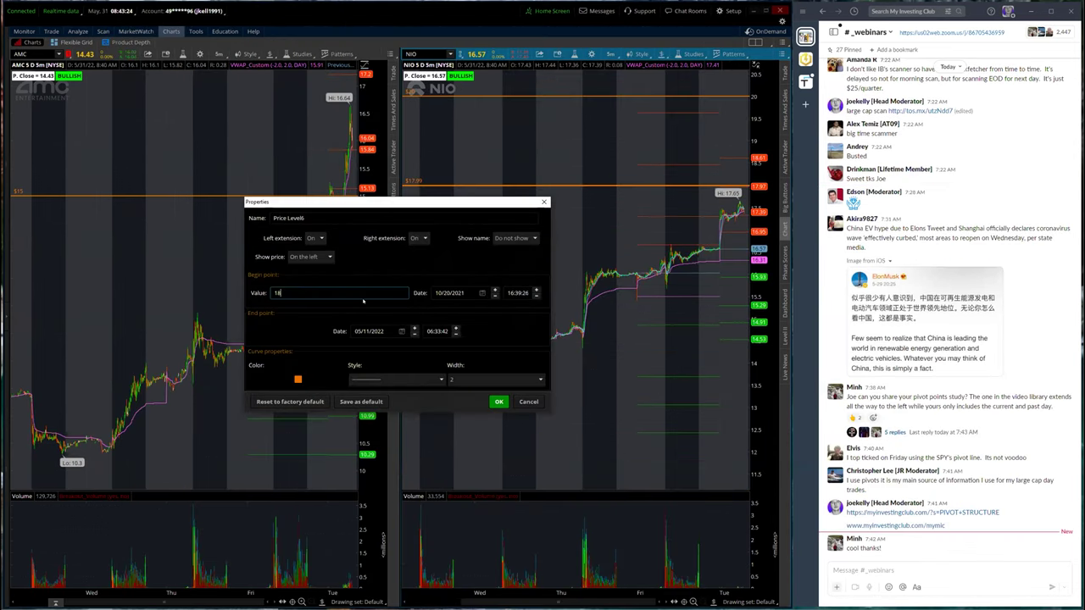
Confirm NIO's level at 18, zoom AMC into recent bars, and add an AMC price level at 16.2.
left_click(499, 401)
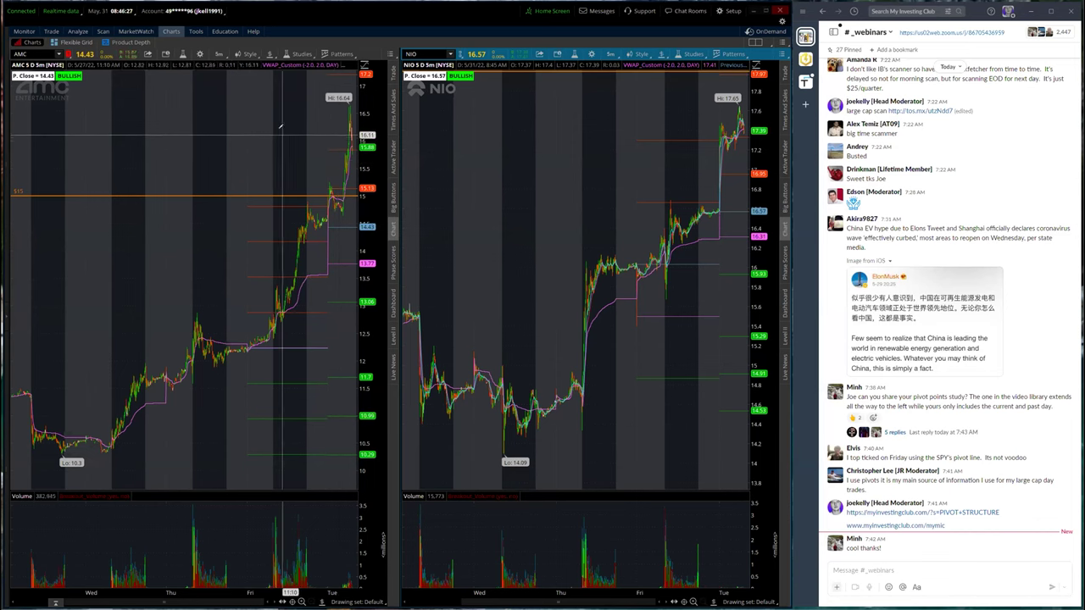
left_click_drag(298, 142, 361, 145)
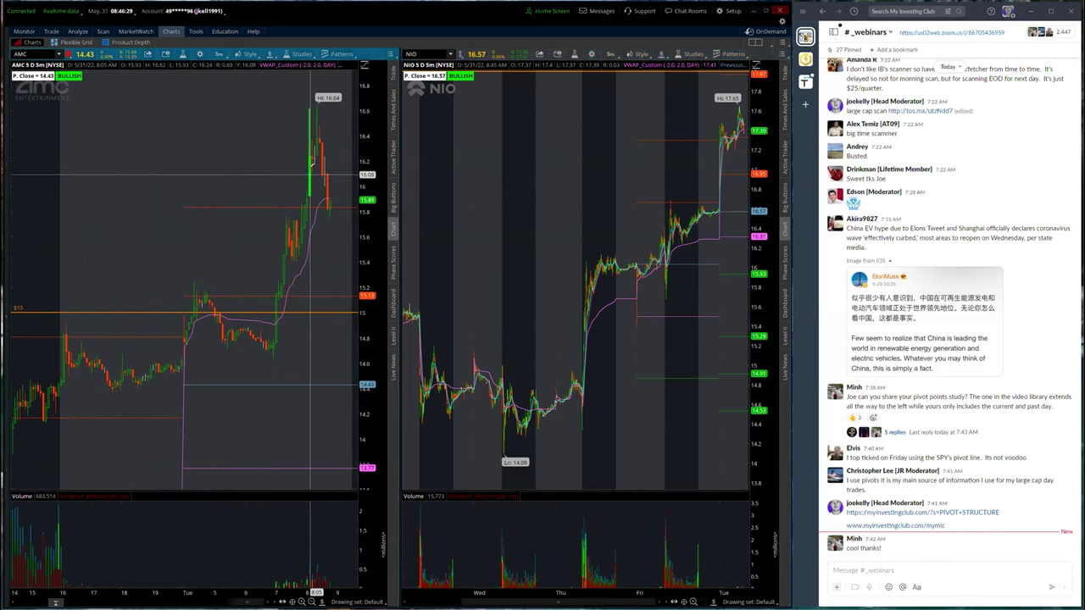
left_click(316, 156)
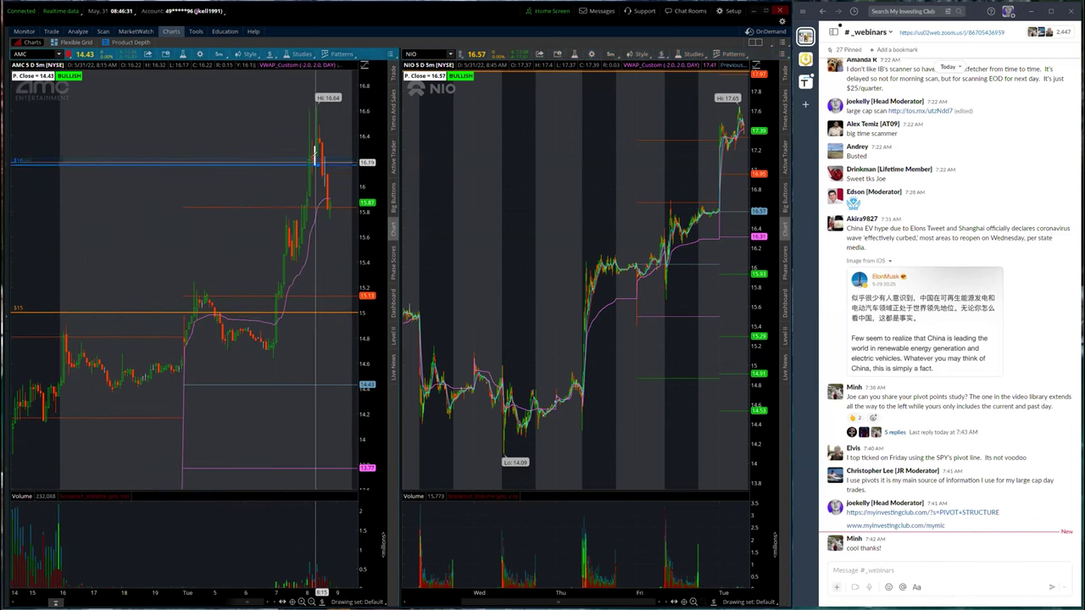
left_click(313, 164)
right_click(318, 167)
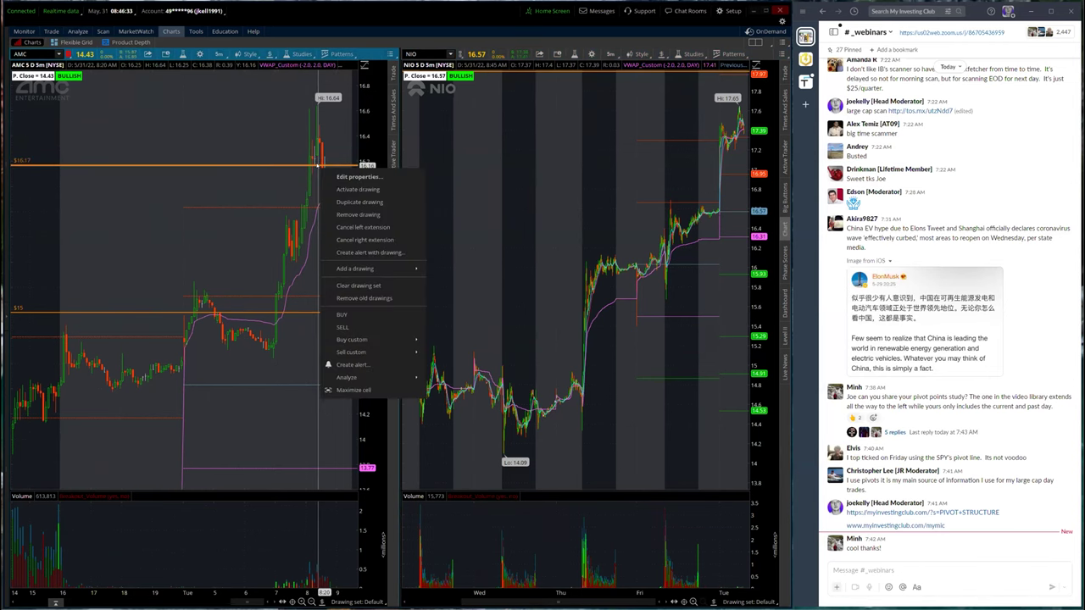
left_click(347, 174)
left_click_drag(282, 292, 324, 285)
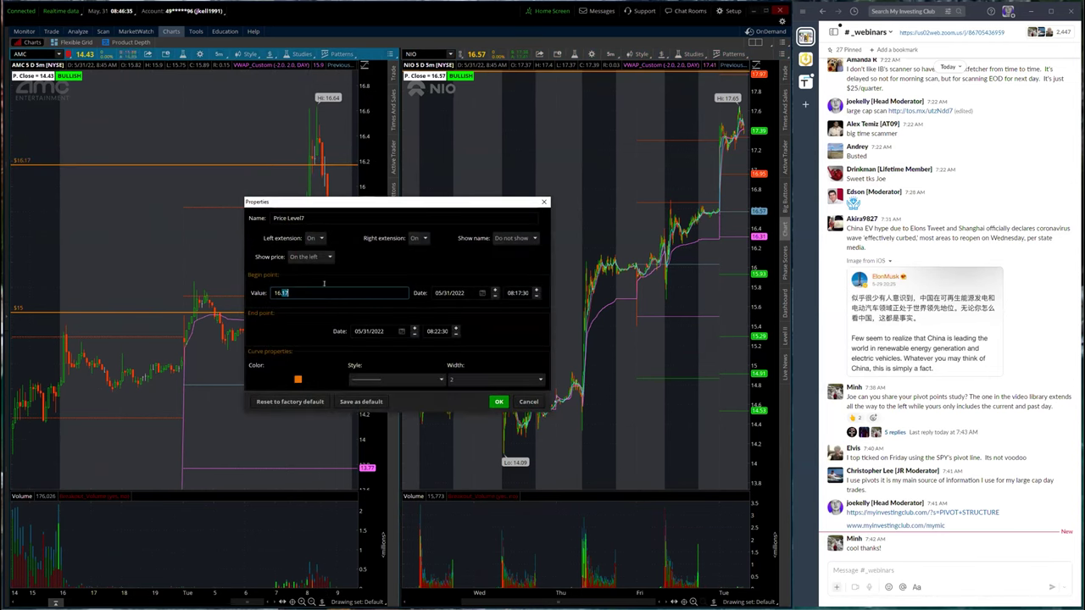
type("20")
left_click(497, 401)
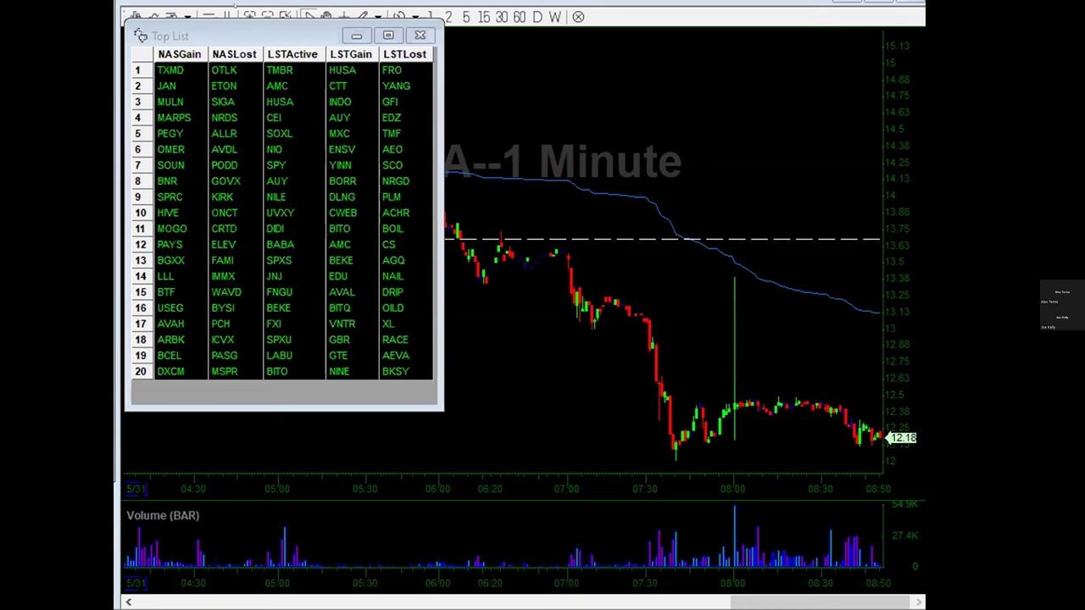
Bring back the Top List, move it lower over the SIGA chart, and load TXMD.
left_click(235, 5)
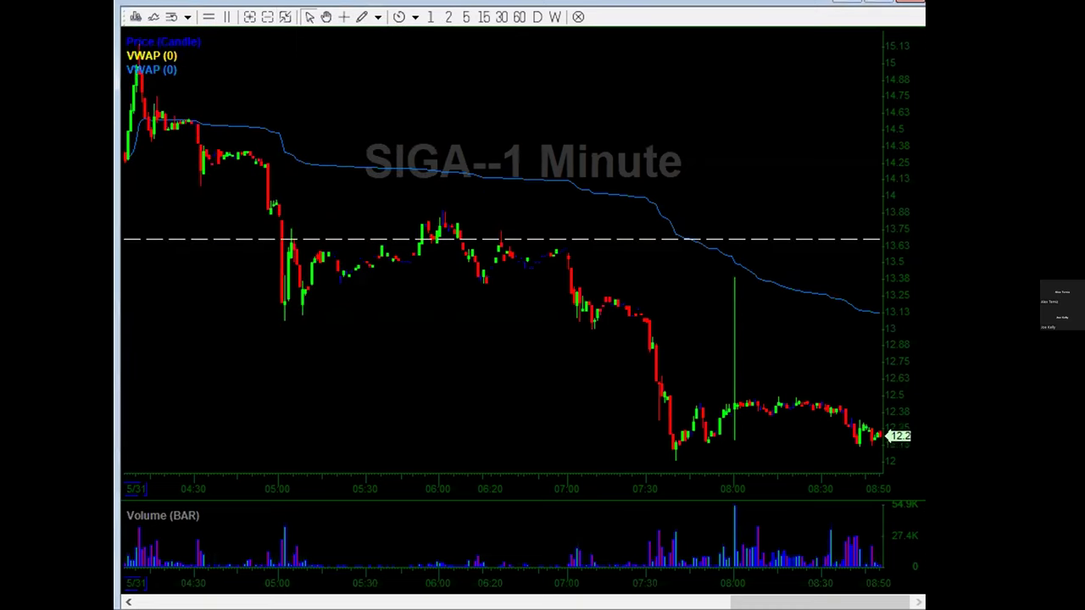
key("ctrl+Tab")
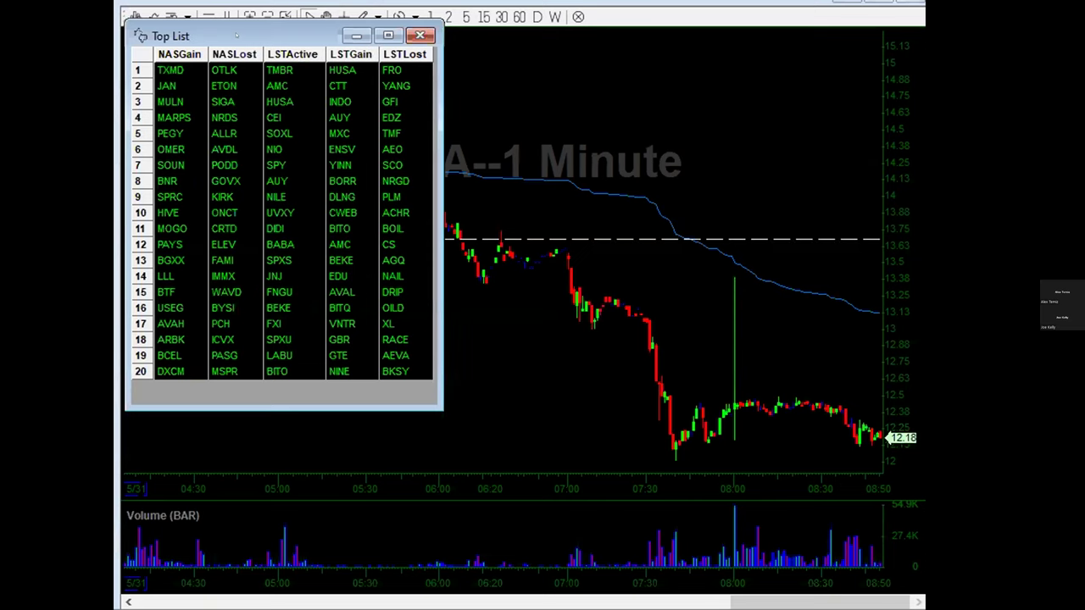
left_click_drag(237, 35, 222, 240)
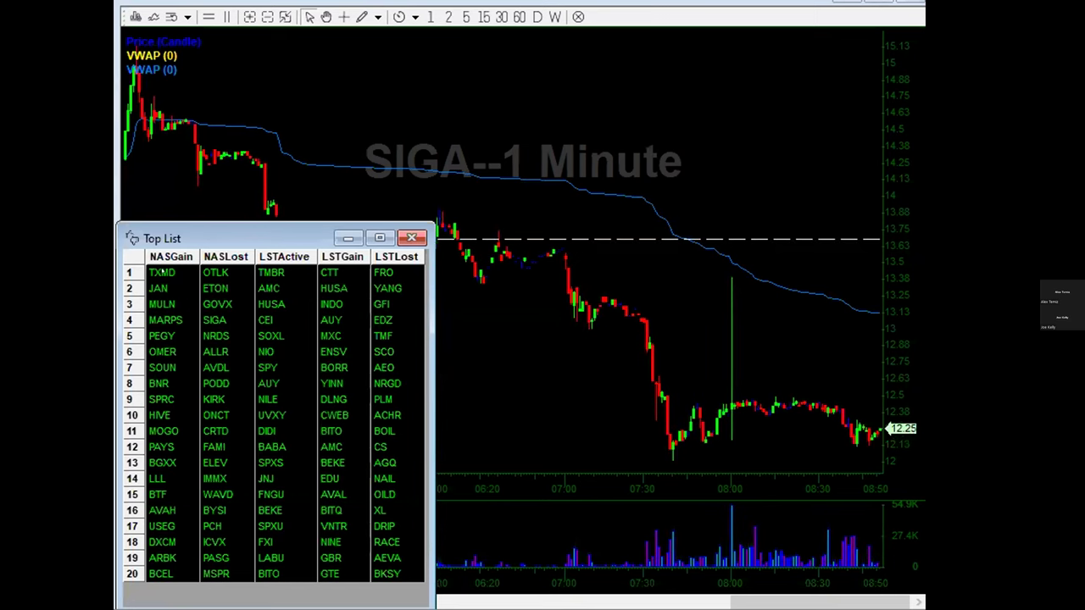
left_click(220, 199)
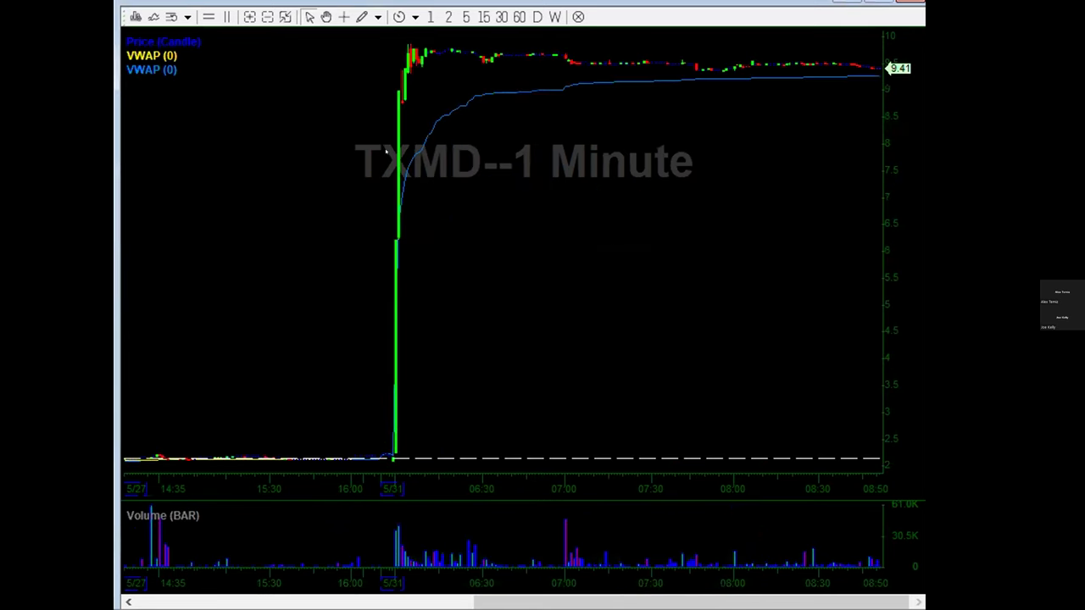
Inspect JAN's daily bars around November, then return to 1-minute bars and check a bar's prices.
left_click(537, 17)
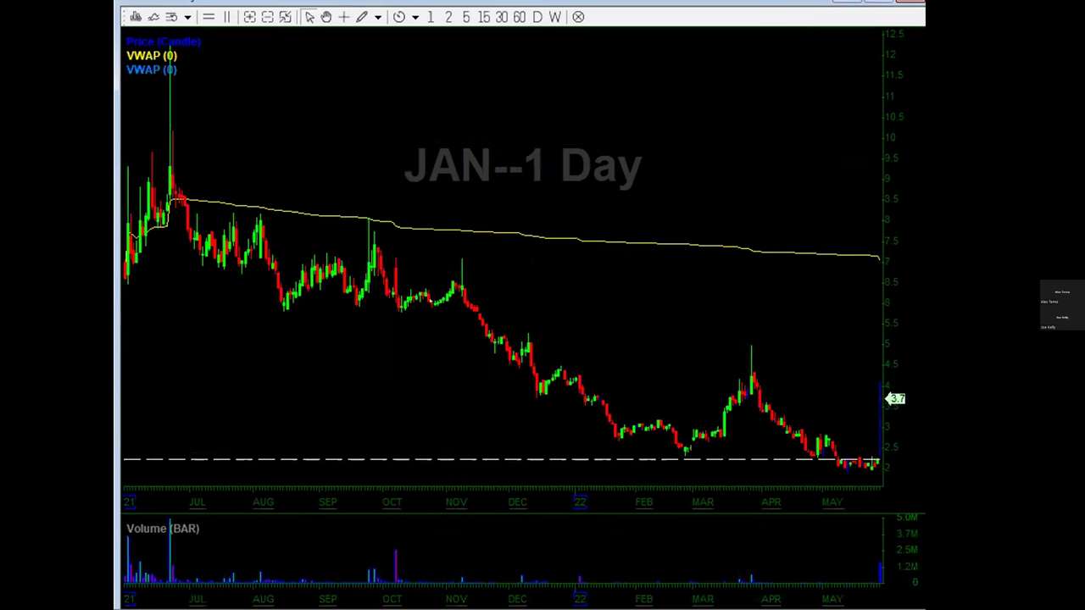
left_click_drag(431, 349, 475, 345)
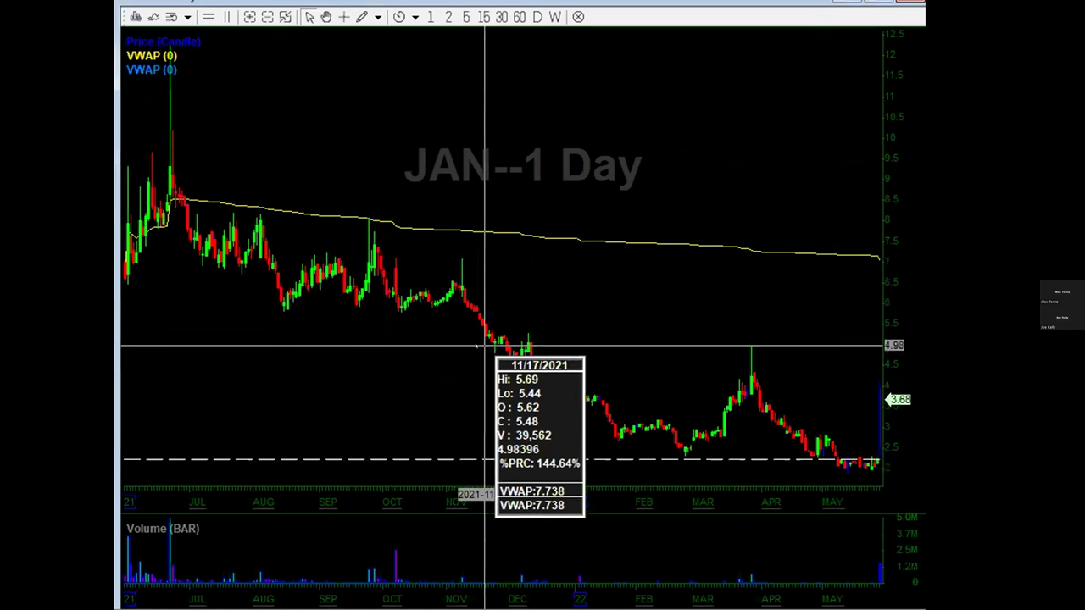
left_click(431, 17)
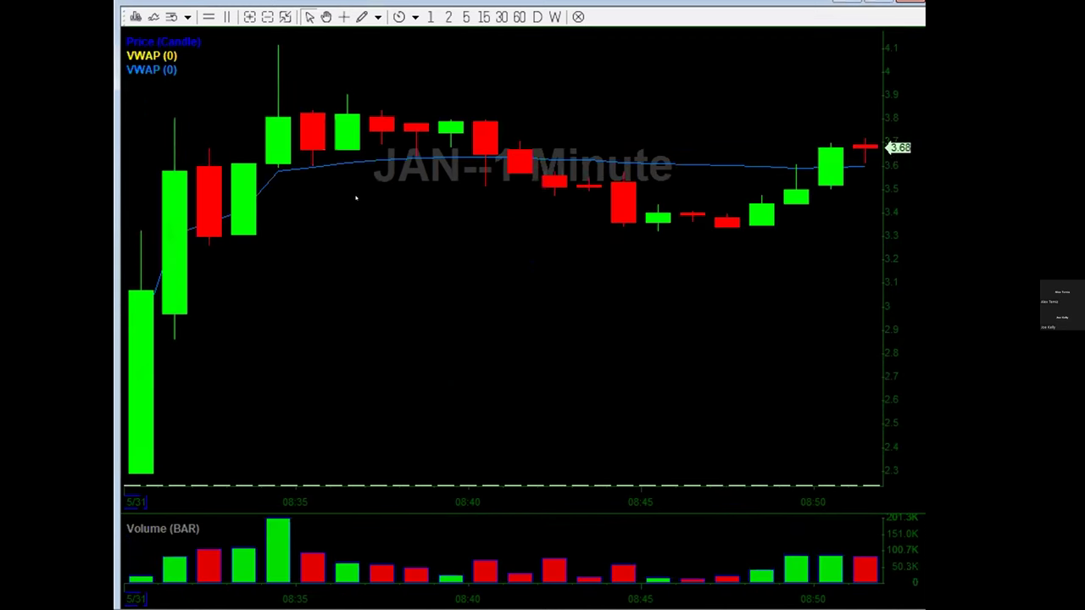
left_click_drag(356, 199, 353, 196)
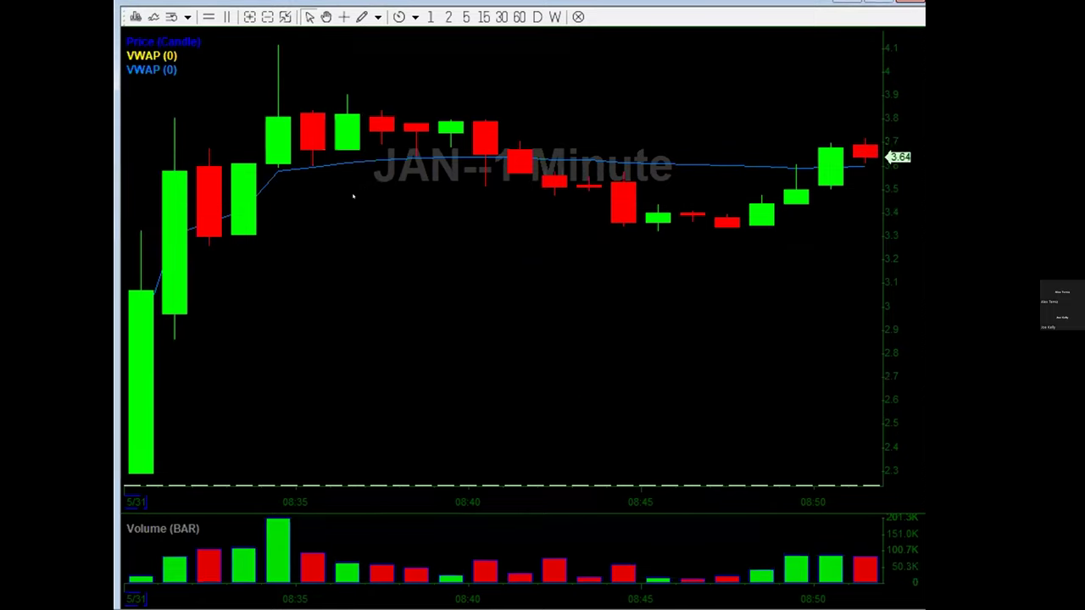
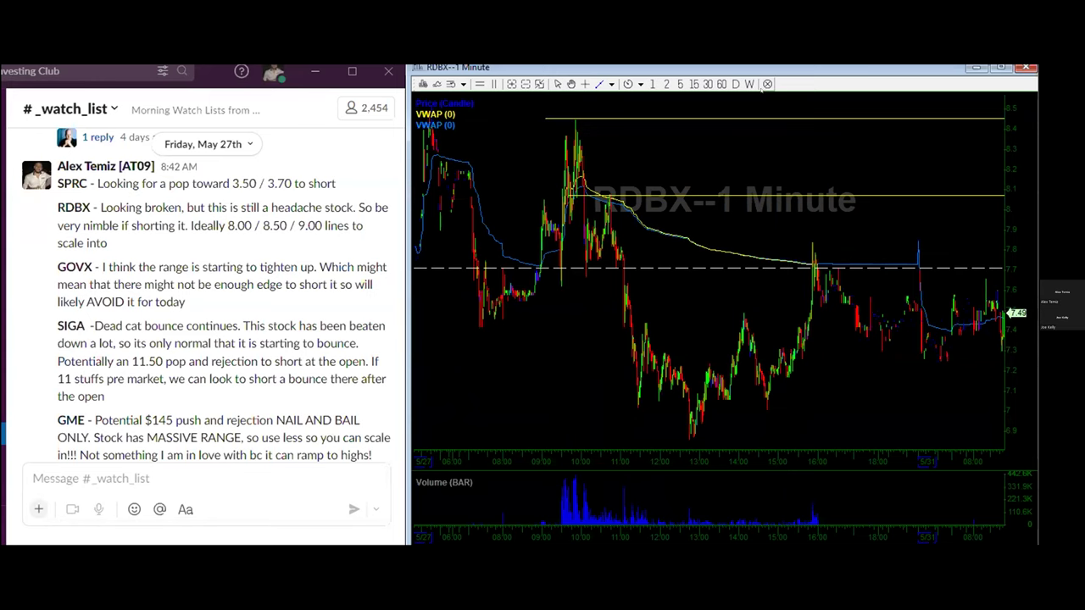
Switch RDBX to daily candles and zoom in twice to about the last three months.
left_click(736, 84)
left_click(512, 84)
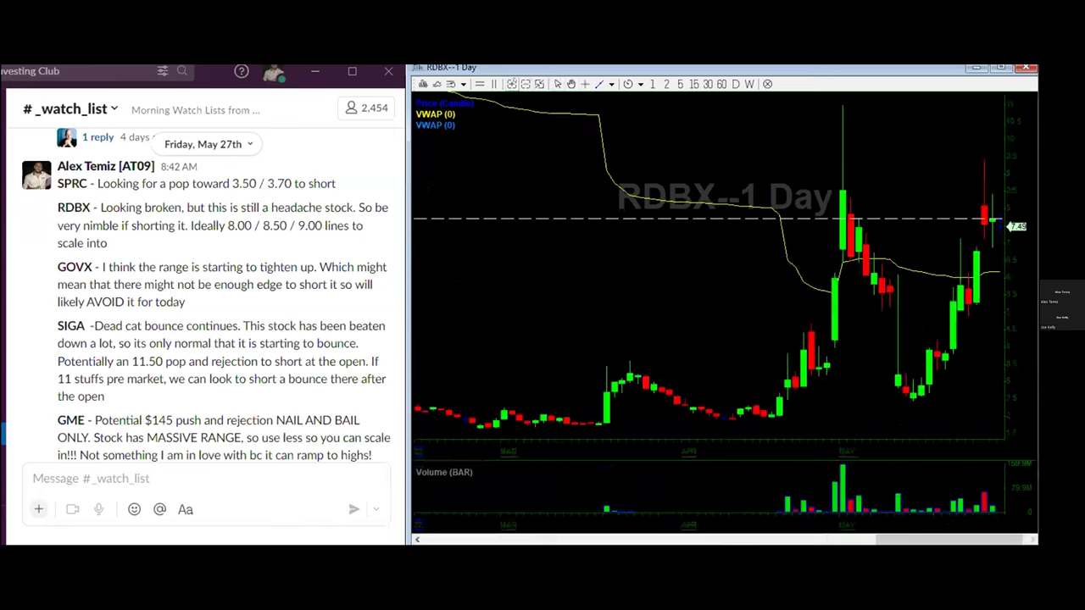
left_click(511, 84)
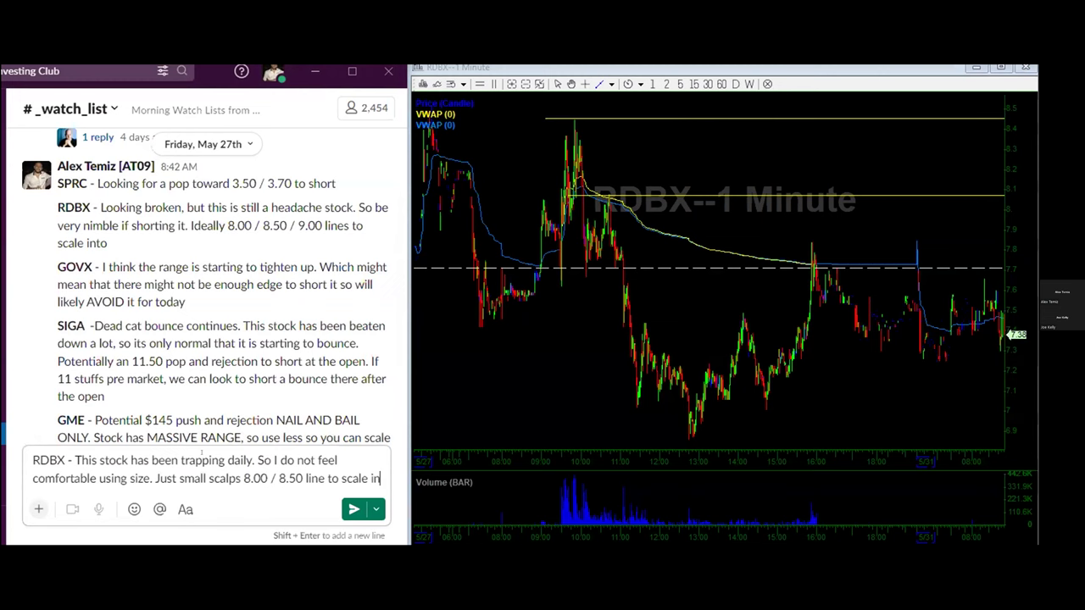
Finish the RDBX note with 'with a 8.65 STOP', correcting the STOP typo.
type("with a 8.65 stop")
key("BackSpace")
key("BackSpace")
key("BackSpace")
key("BackSpace")
type("STP")
key("BackSpace")
key("BackSpace")
type("OP")
key("BackSpace")
key("BackSpace")
type("TOP")
Bold the RDBX ticker and start a new line below the note.
double_click(63, 442)
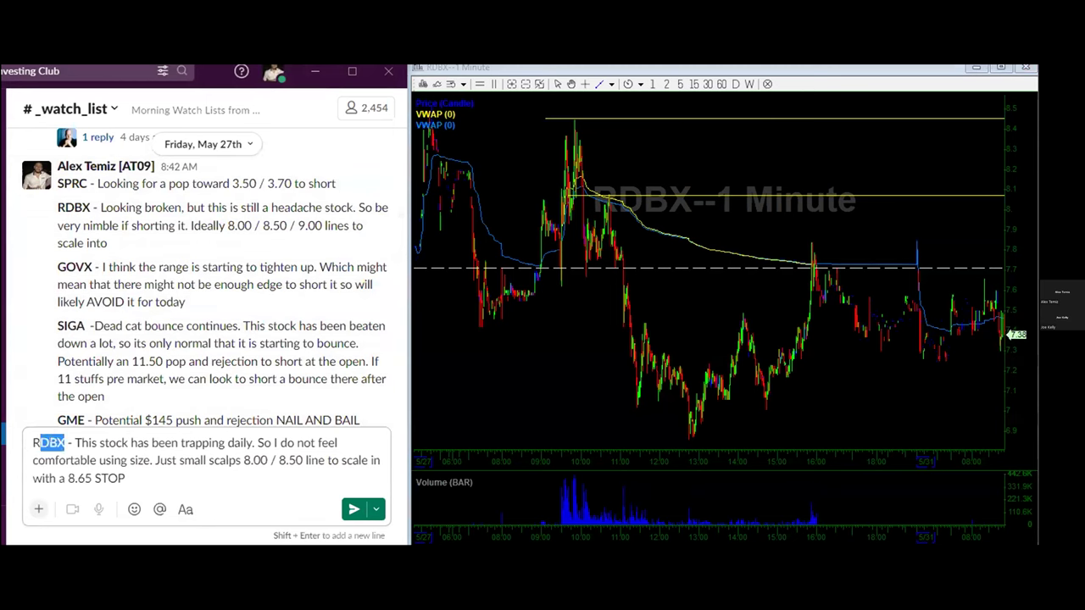
left_click(142, 477)
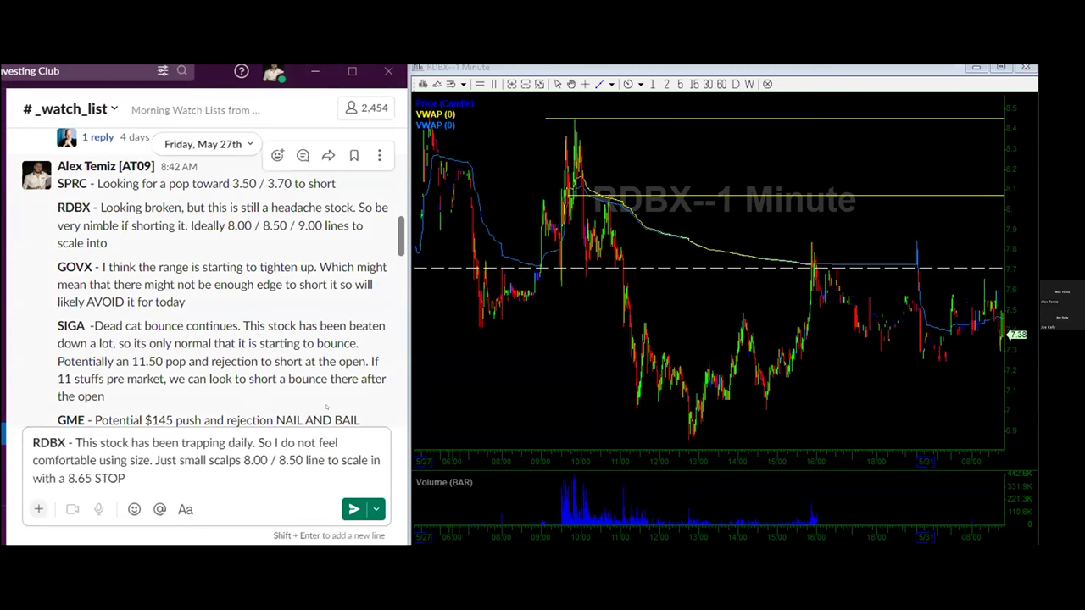
key("shift+Return")
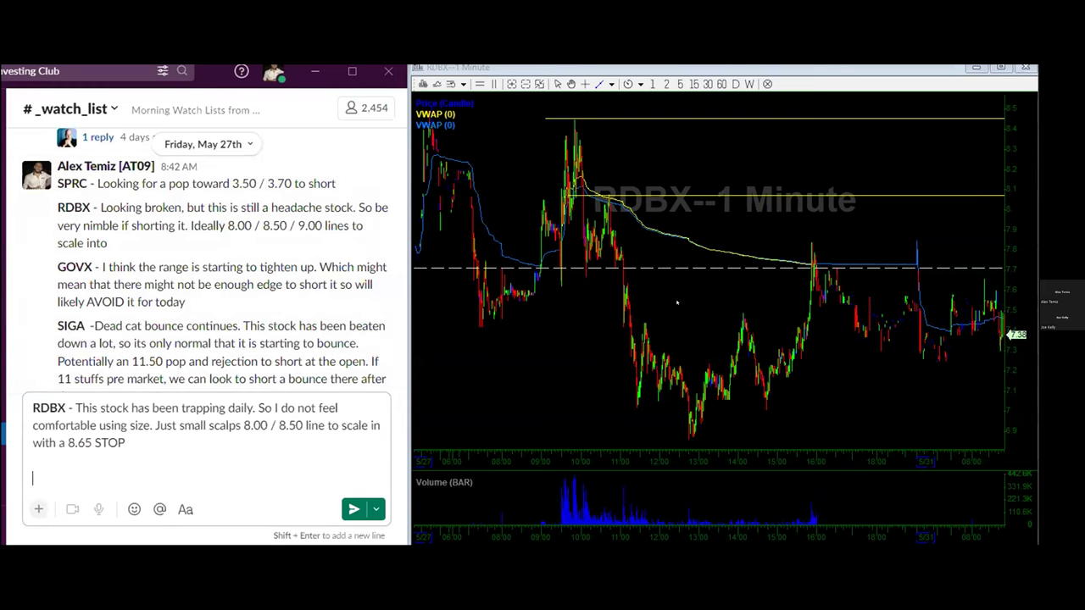
Check GOVX on daily and 1-minute candles, then load the SIGA chart.
type("GOVX")
key("Return")
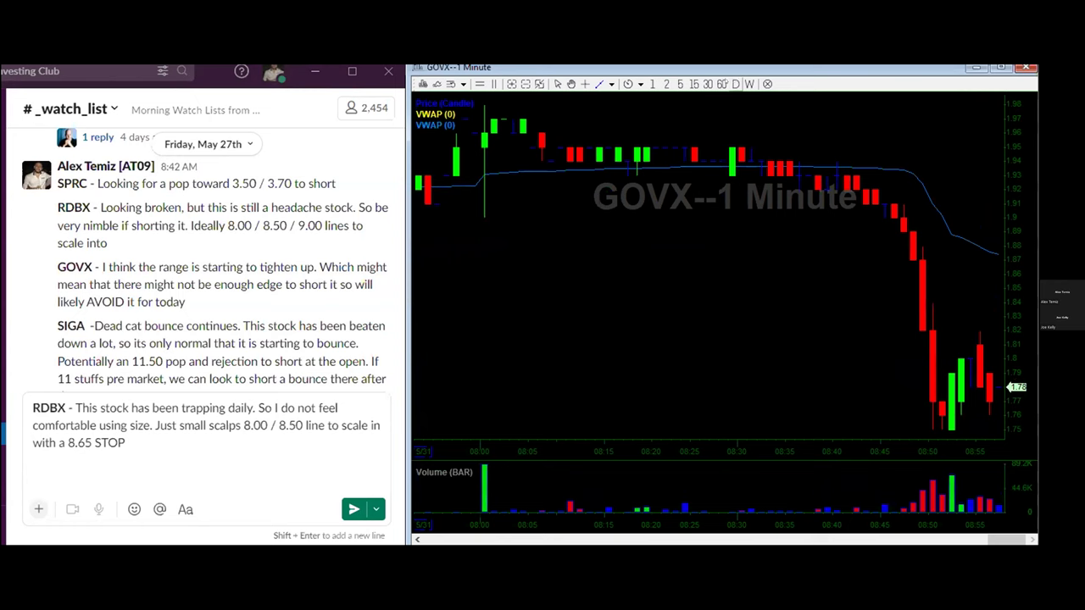
left_click(734, 84)
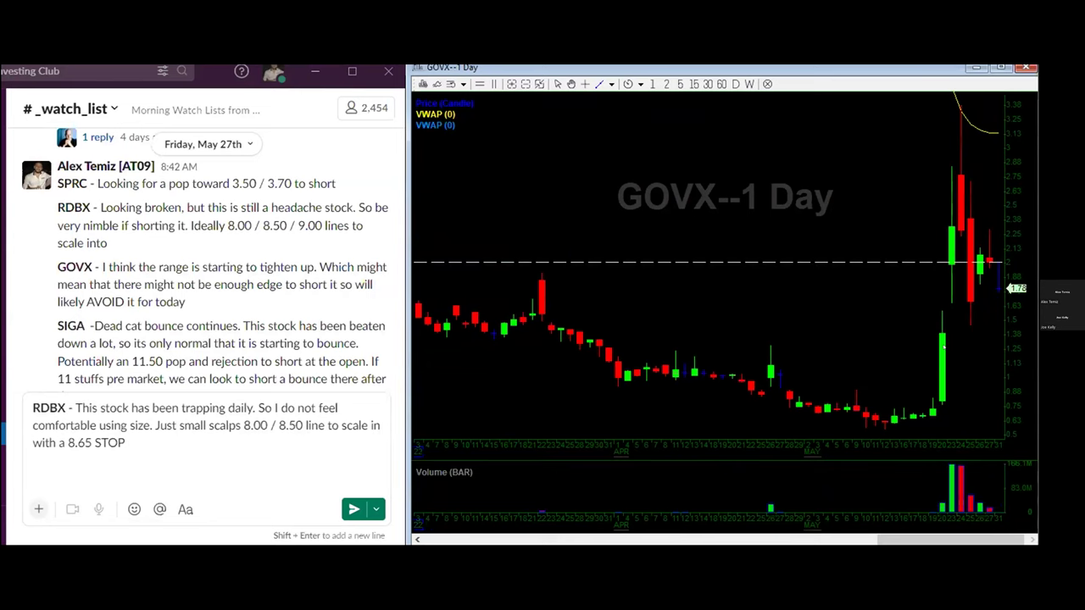
left_click(652, 84)
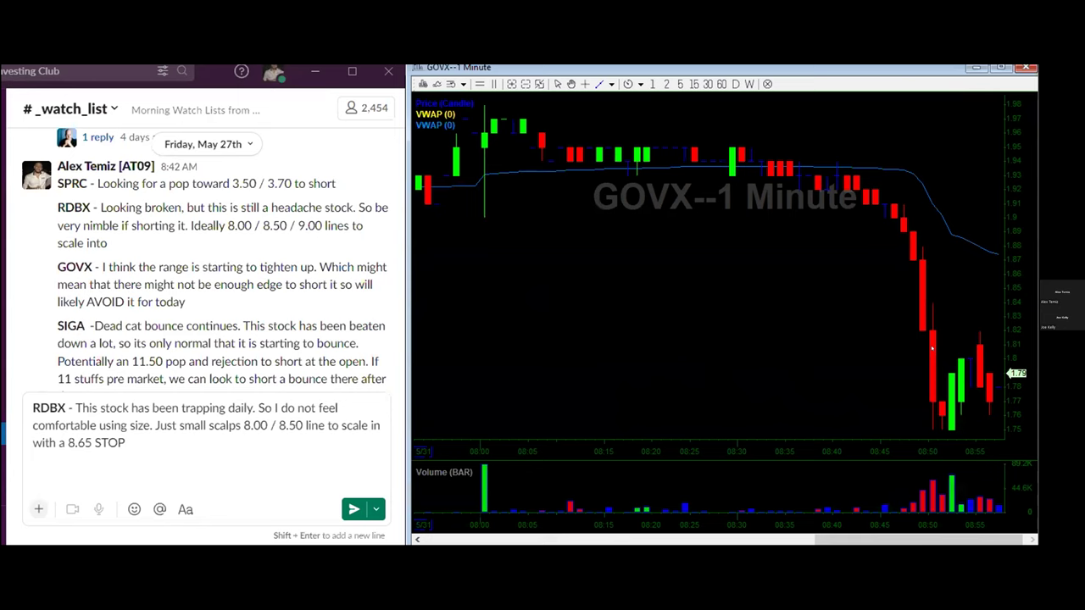
type("SIGA")
key("Return")
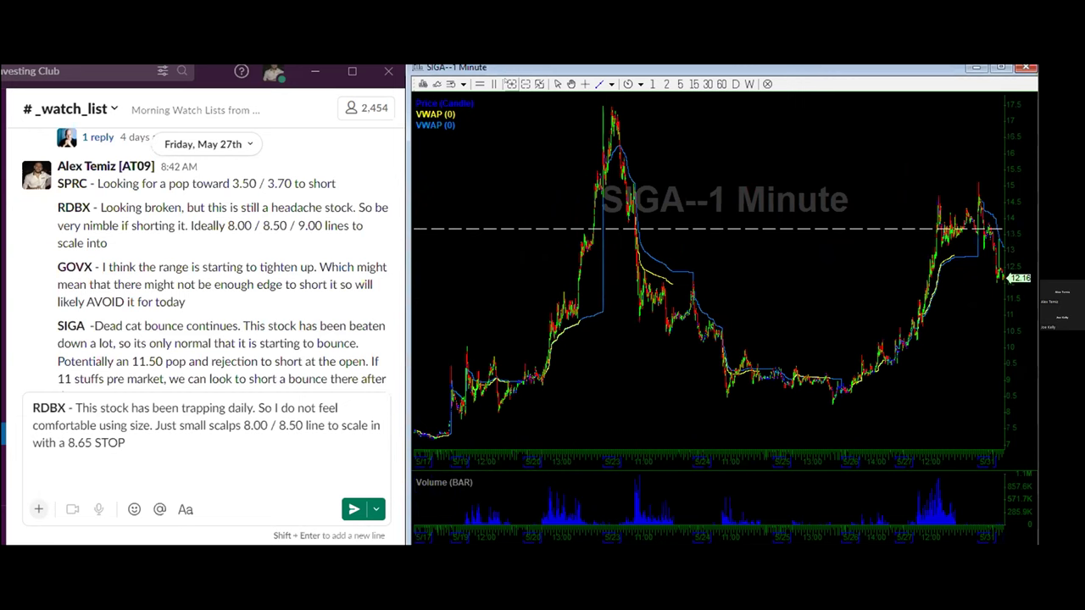
Zoom into SIGA on 1-minute and daily charts, then select the SIGA label in the draft.
scroll(708, 280, "up", 3)
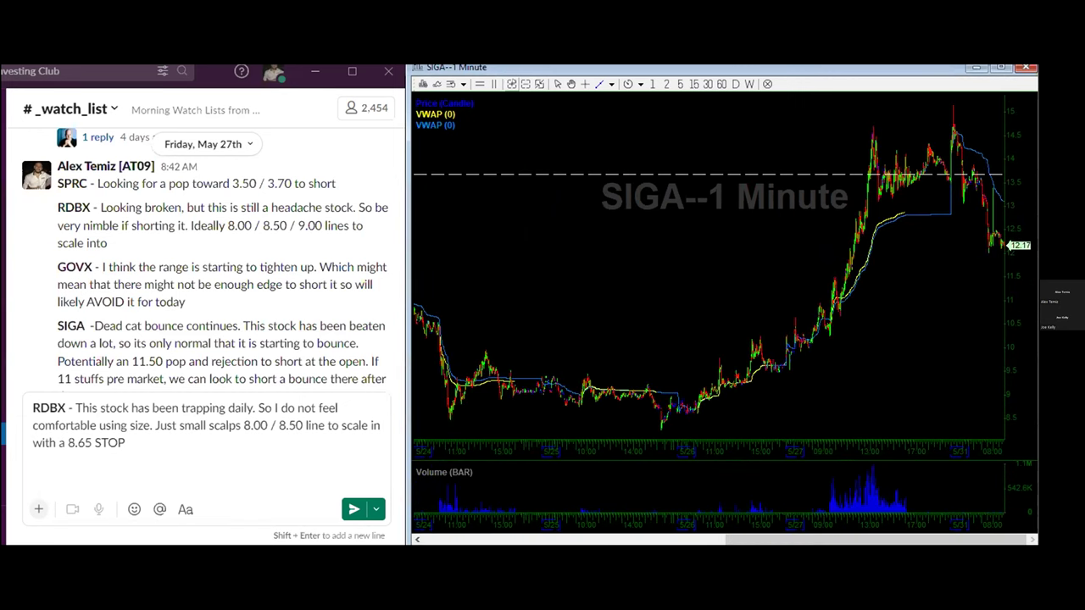
left_click(511, 84)
left_click(735, 84)
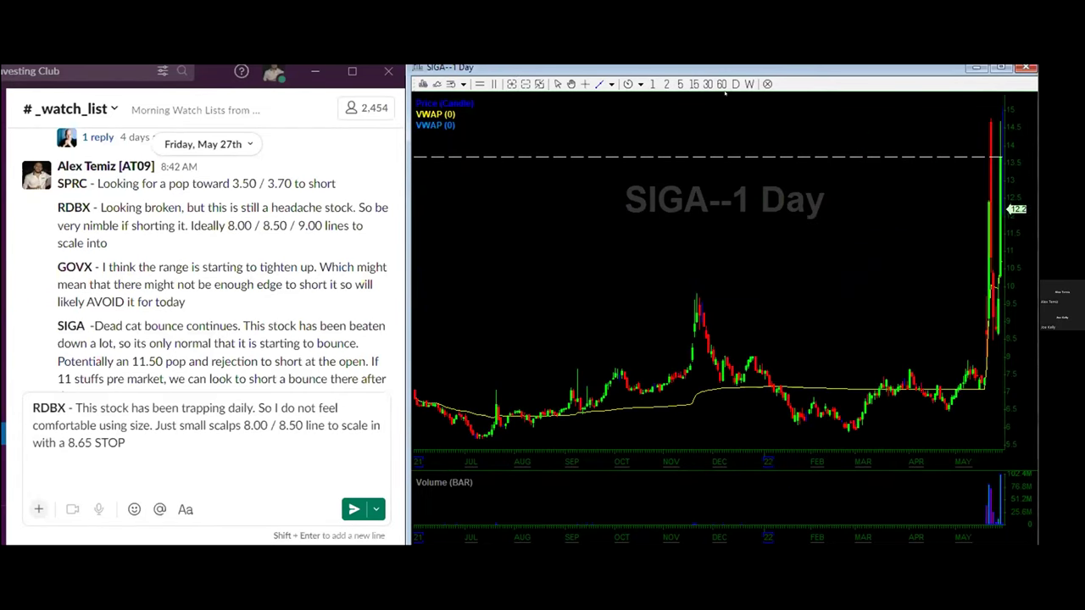
left_click(512, 84)
left_click(512, 84)
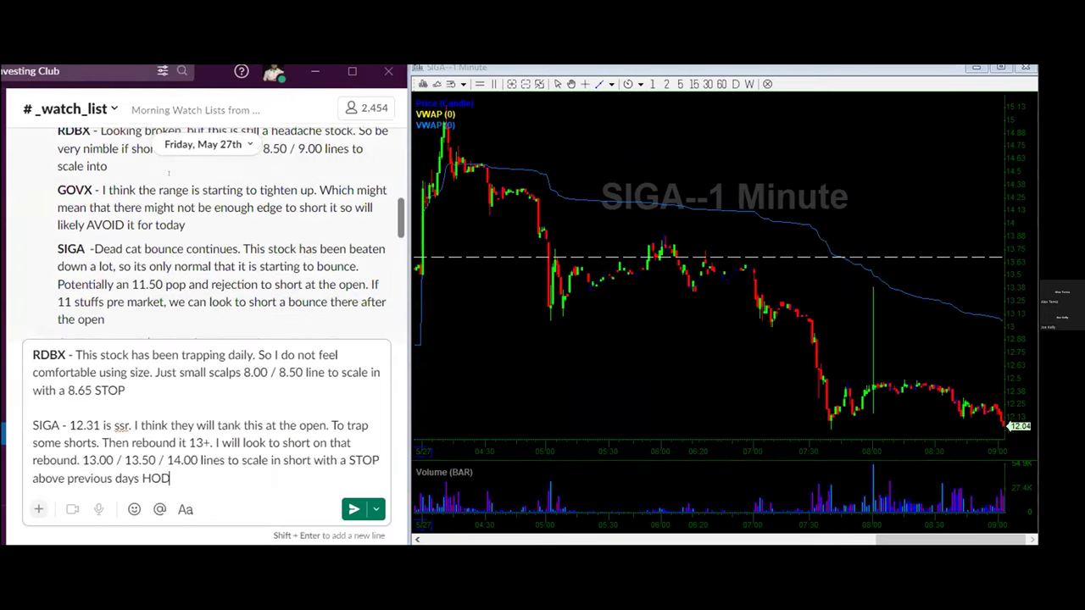
scroll(169, 173, "down", 3)
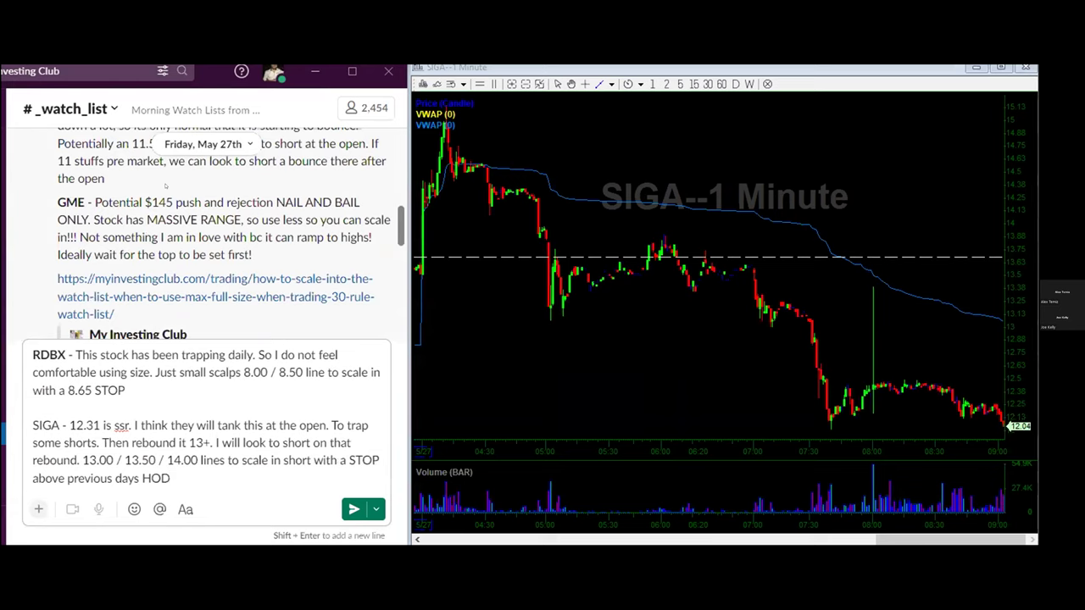
left_click_drag(67, 425, 30, 424)
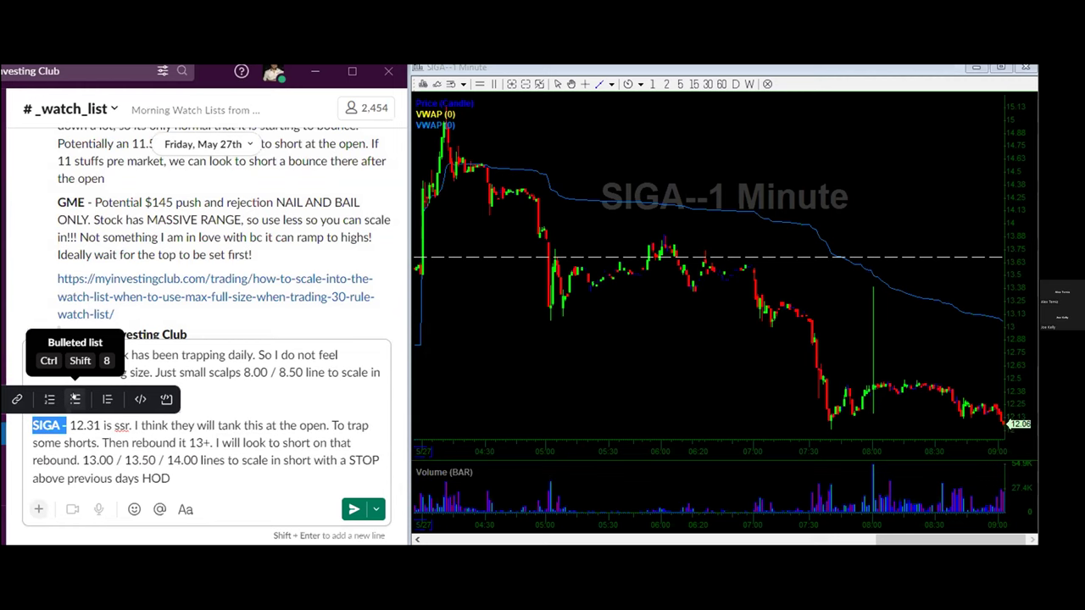
Load AMC in the chart on daily candles.
left_click(691, 300)
type("AMC")
key("Return")
left_click(735, 84)
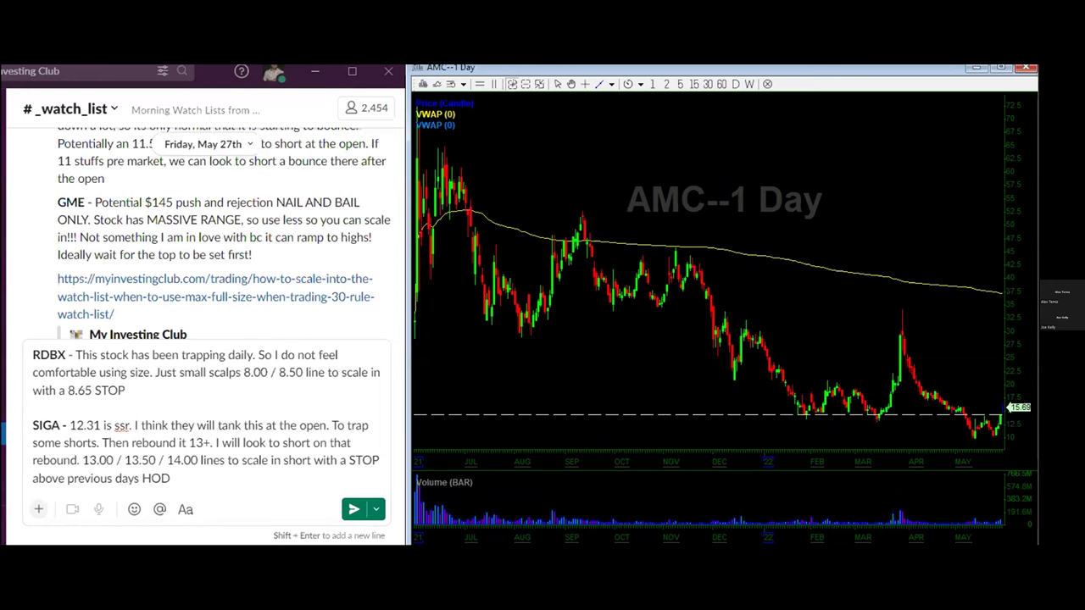
Put AMC on zoomed-out 1-minute candles and draw a horizontal level near 15.40.
left_click(512, 84)
left_click(512, 84)
left_click(512, 83)
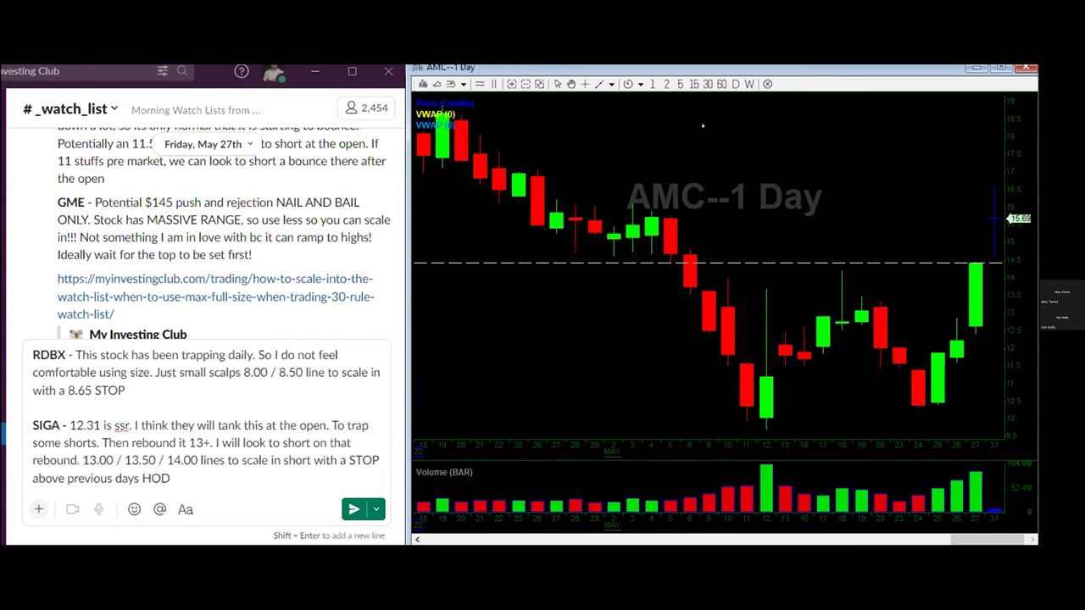
left_click(652, 84)
left_click(525, 83)
left_click(525, 83)
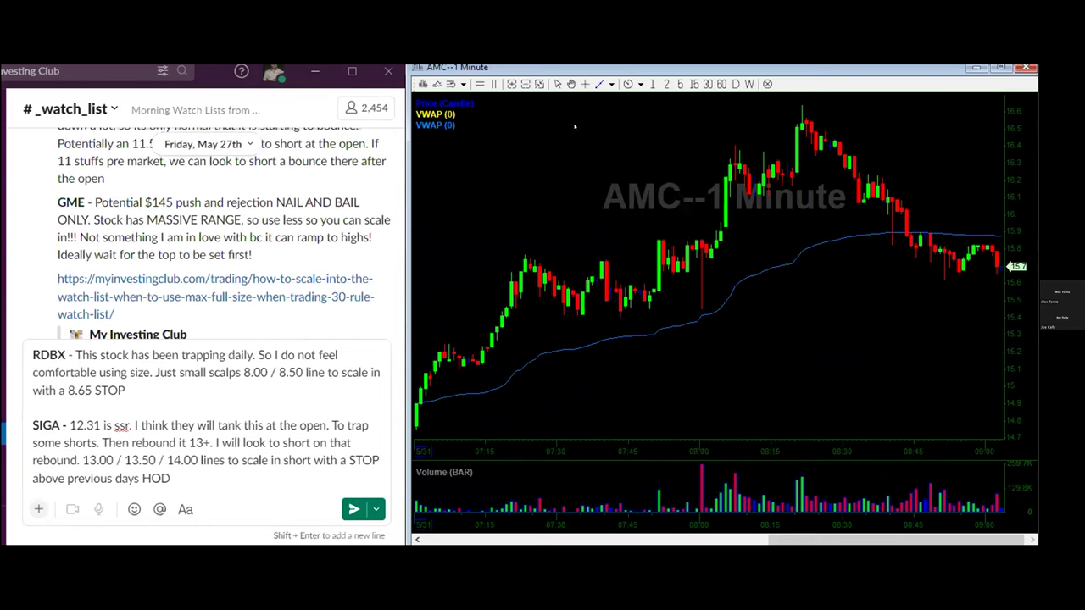
left_click(506, 317)
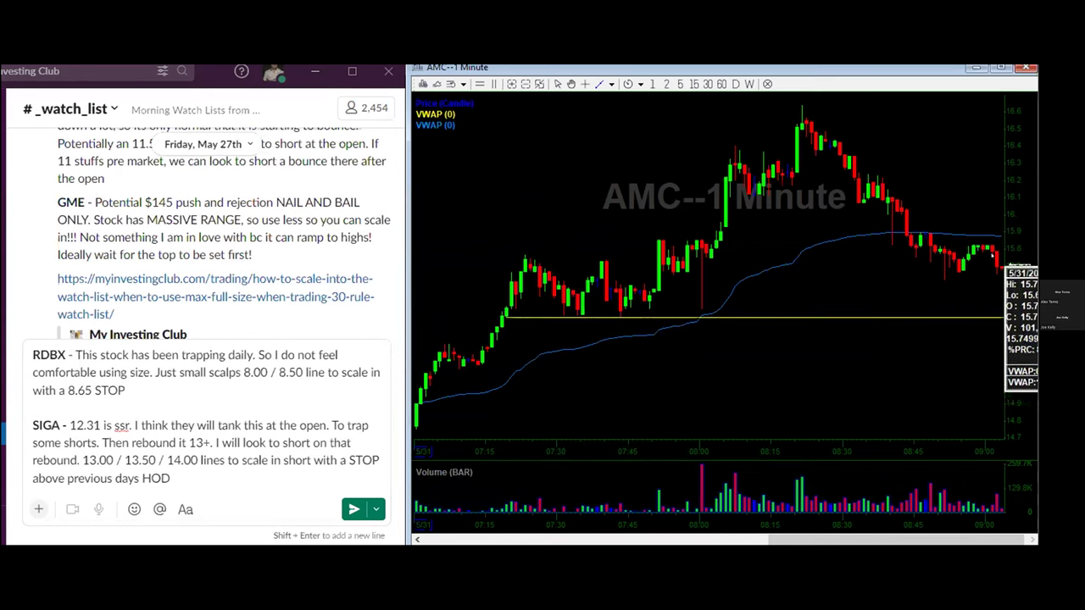
left_click(977, 317)
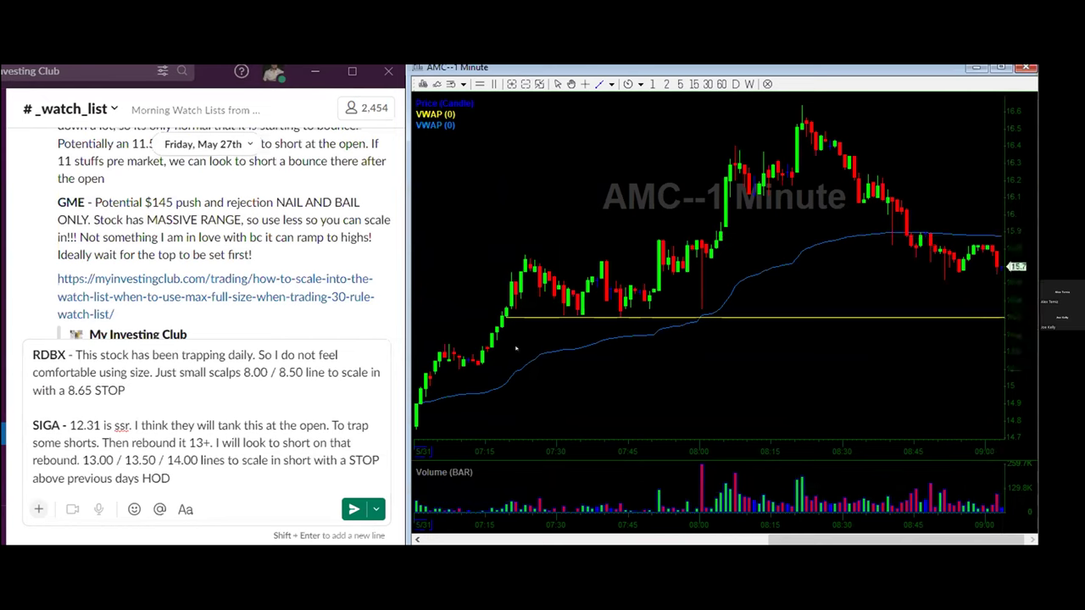
Add the line 'AMC - A bounce toward 16.00 / 16.50 / 17.00 with a stop at 17.20'.
left_click(214, 474)
key("shift+Return")
key("shift+Return")
type("A")
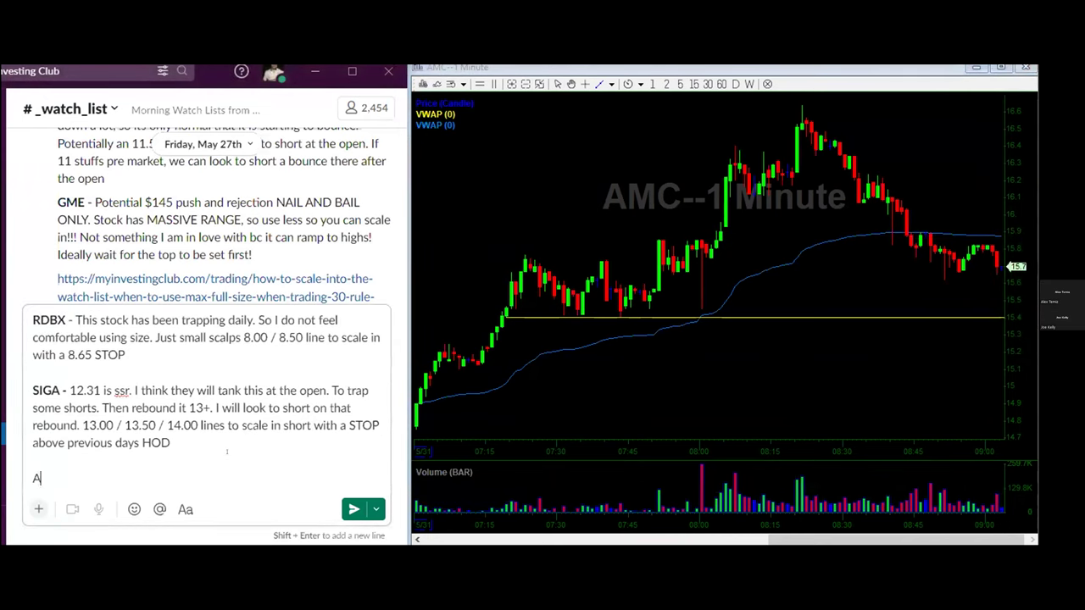
type("MC - A bounce towa")
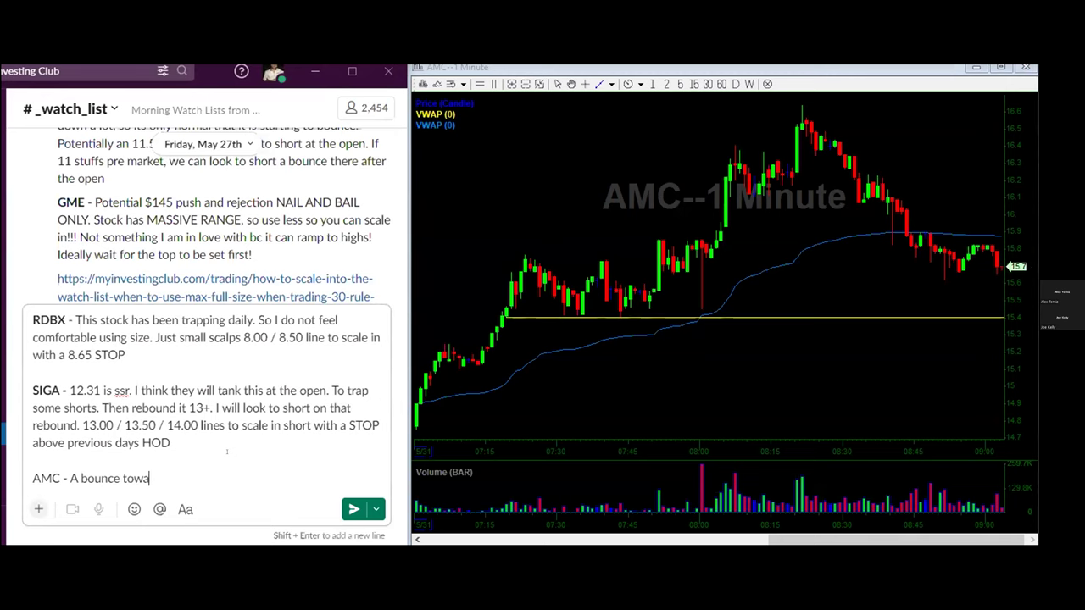
type("rd 16.00 ")
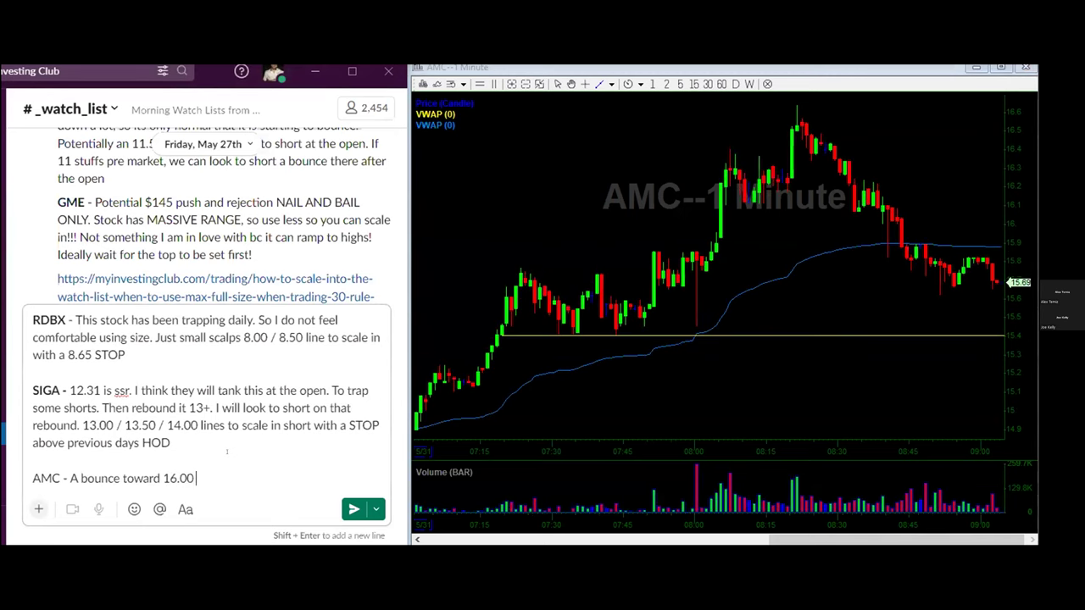
type("/16.50 / 17.00 wi")
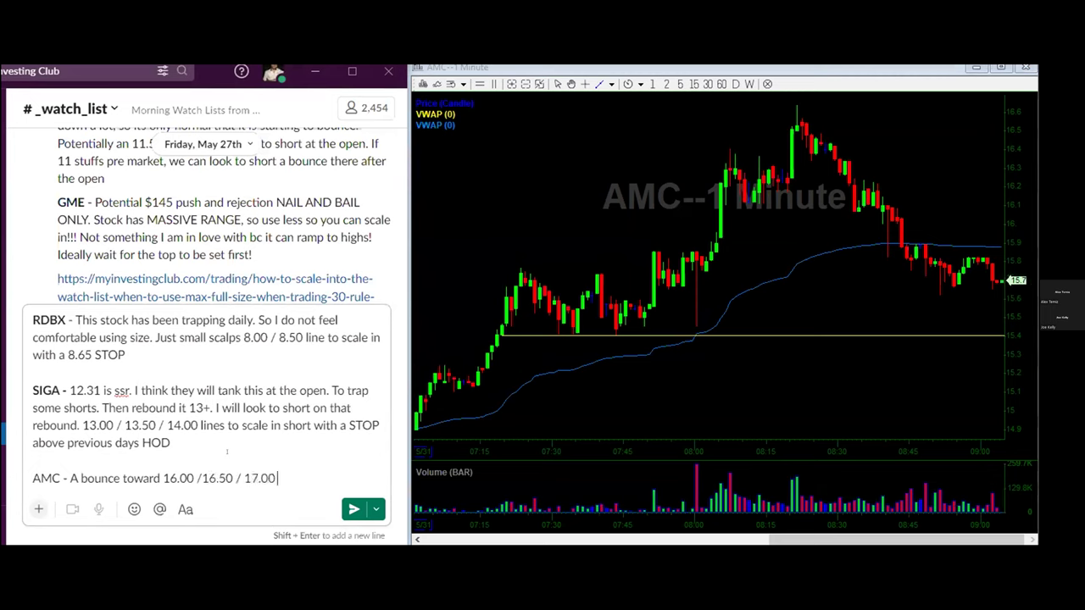
type("th a stop at 17")
type(".20")
Select the AMC ticker in the draft and load the GME chart.
left_click_drag(63, 460, 32, 460)
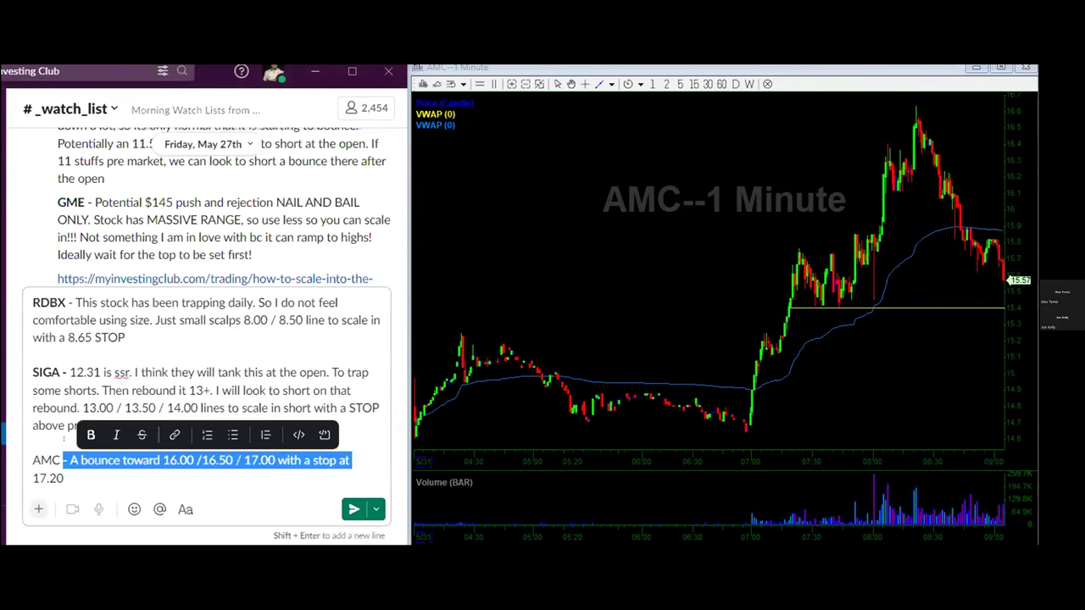
left_click(32, 442)
type("GME")
key("Return")
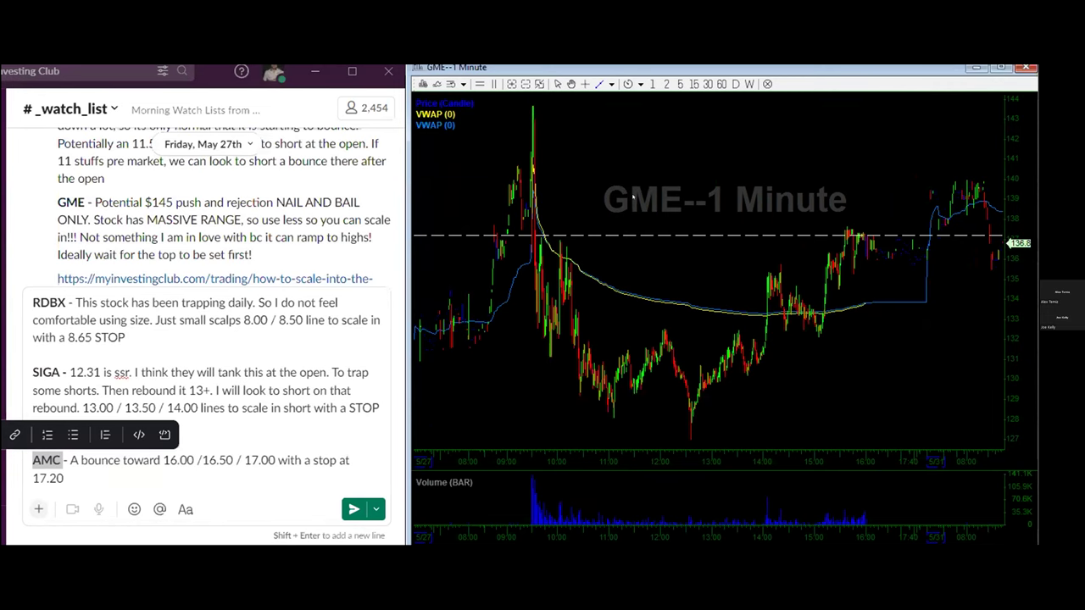
Zoom the GME chart in and out to inspect its latest sessions.
scroll(862, 172, "up", 3)
left_click_drag(897, 167, 919, 97)
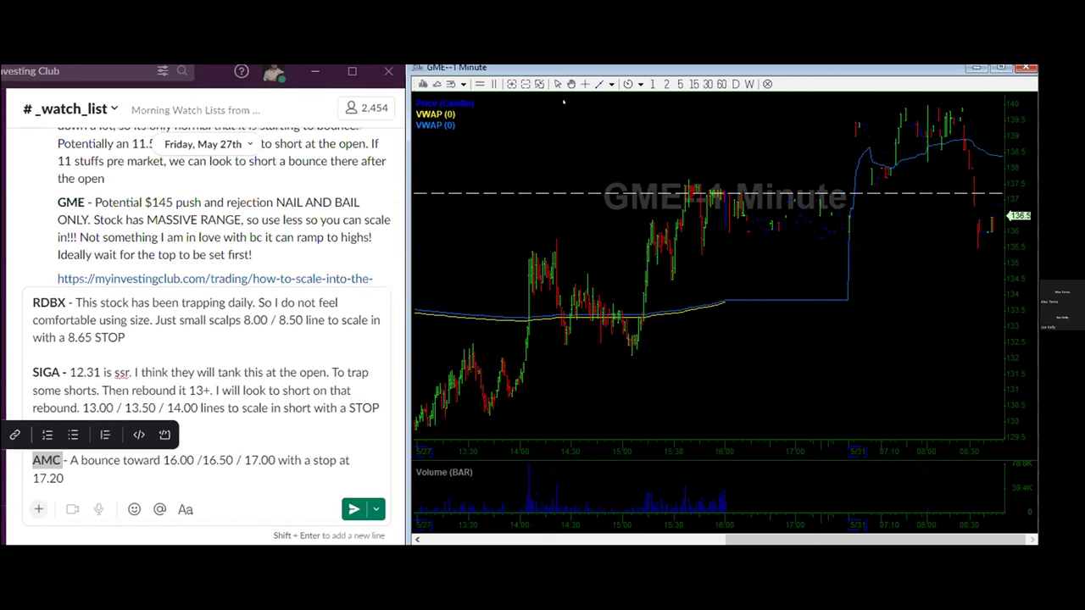
left_click(512, 84)
left_click(526, 84)
left_click(525, 84)
left_click(526, 83)
left_click_drag(594, 159, 609, 138)
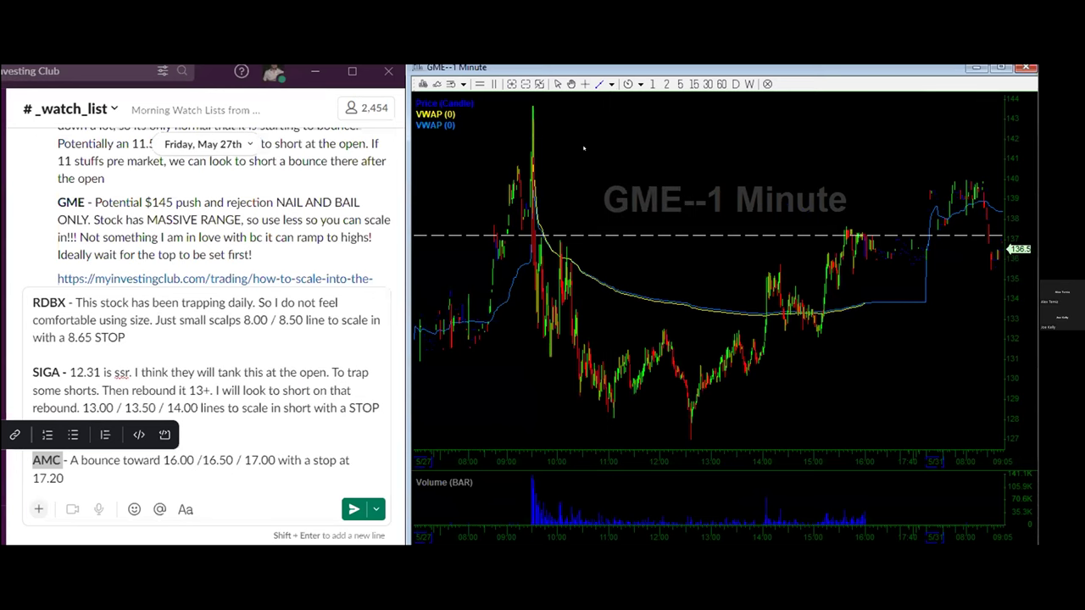
left_click(511, 84)
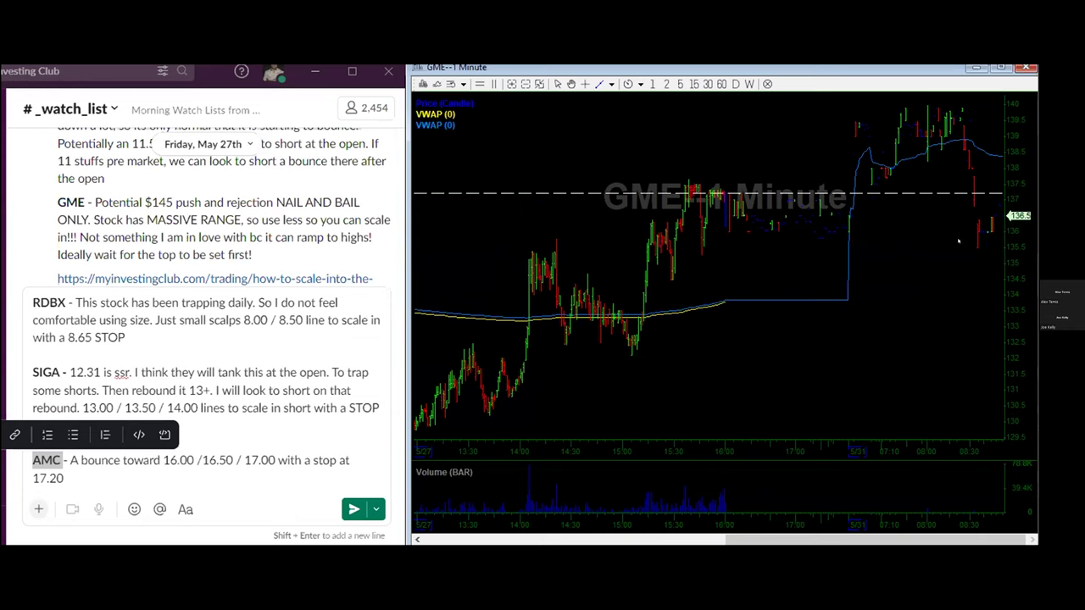
Start a new GME line in the Slack draft.
left_click(166, 475)
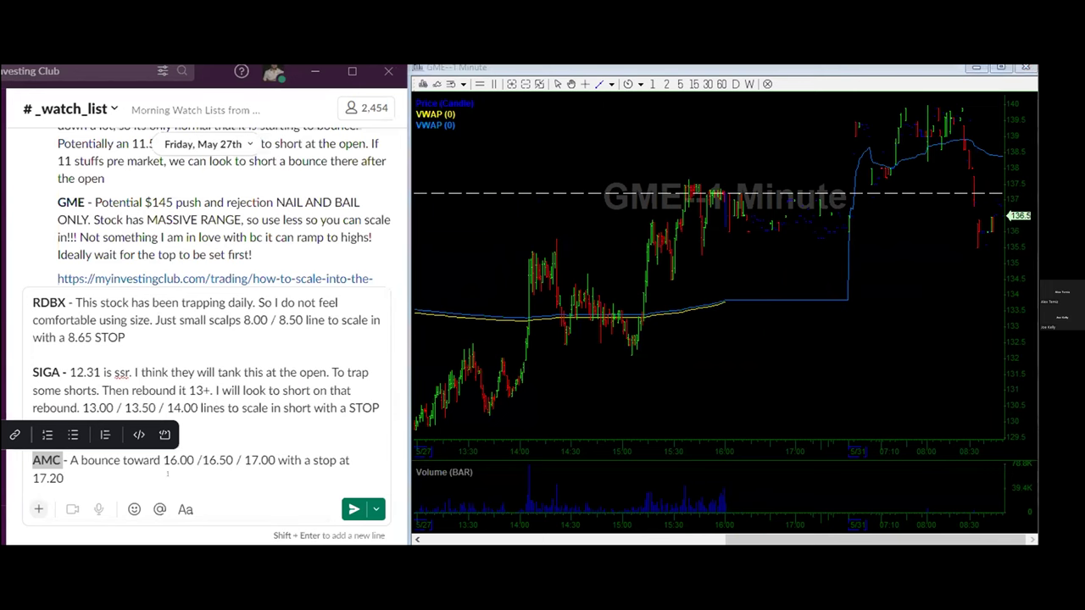
key("shift+Return")
key("shift+Return")
type("GME")
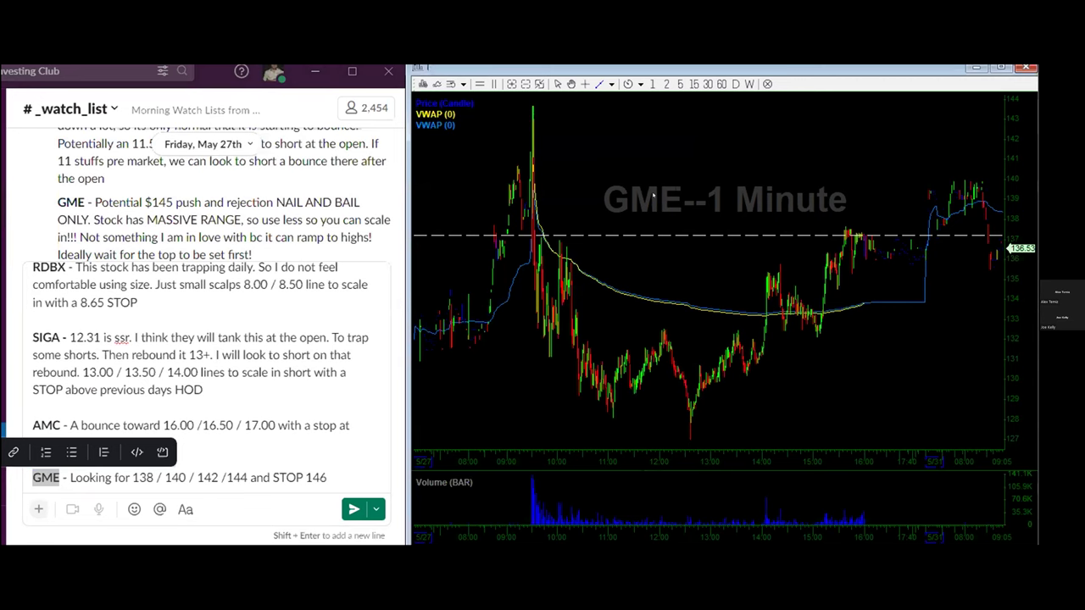
Load and zoom HUSA, then check USO on daily and 1-minute candles.
type("USA")
key("Return")
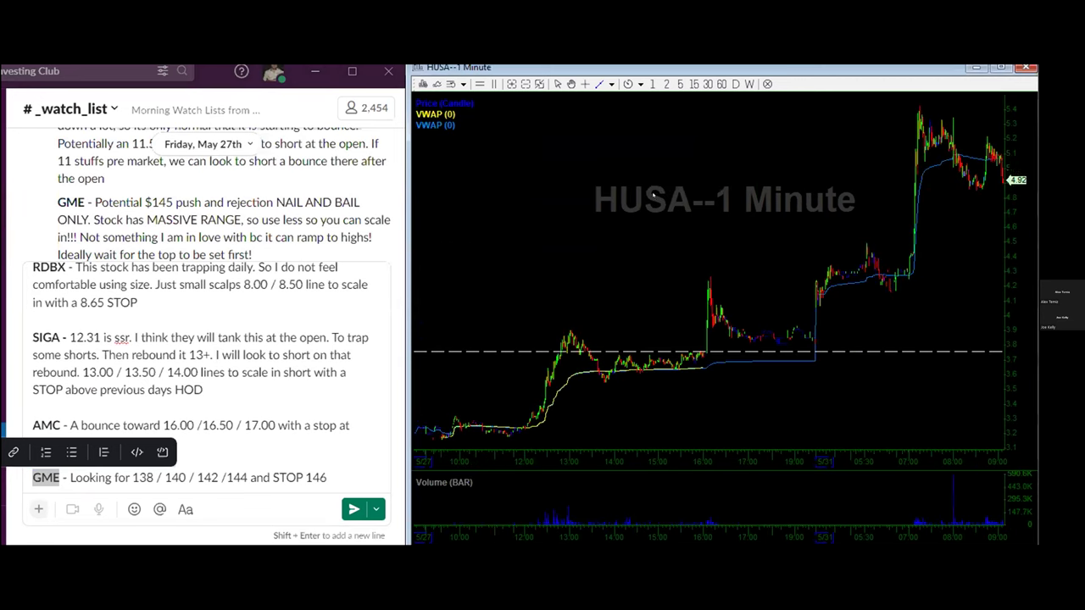
left_click(512, 84)
left_click(511, 84)
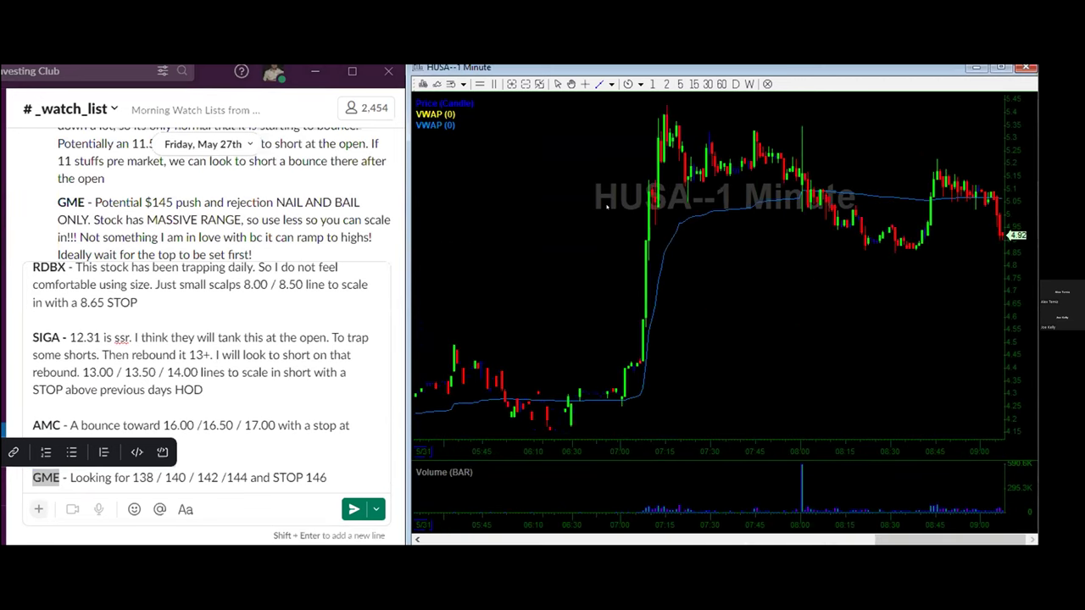
type("USO")
key("Return")
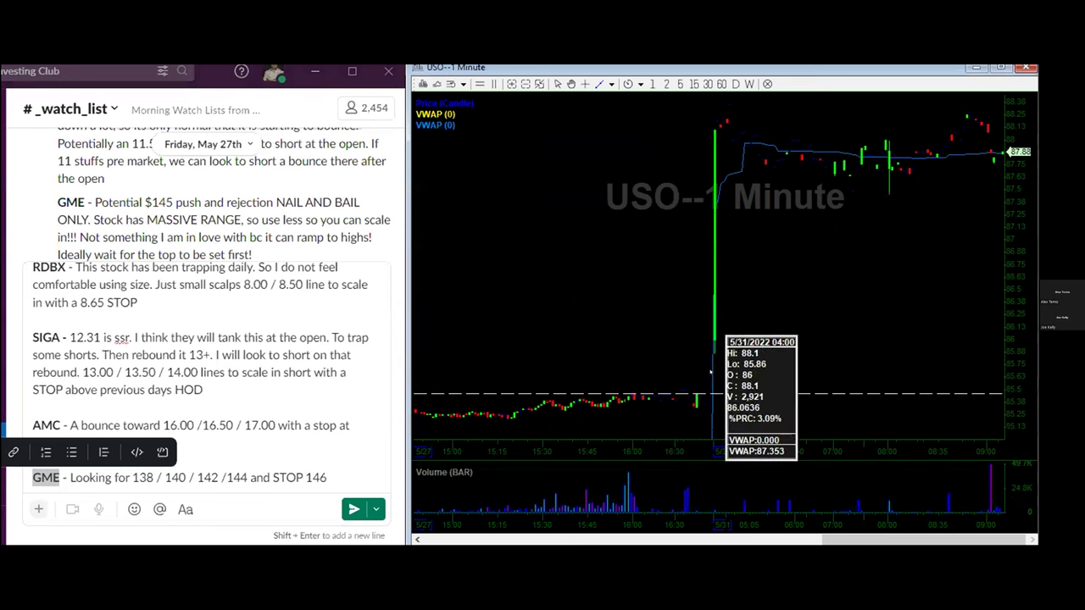
left_click(735, 84)
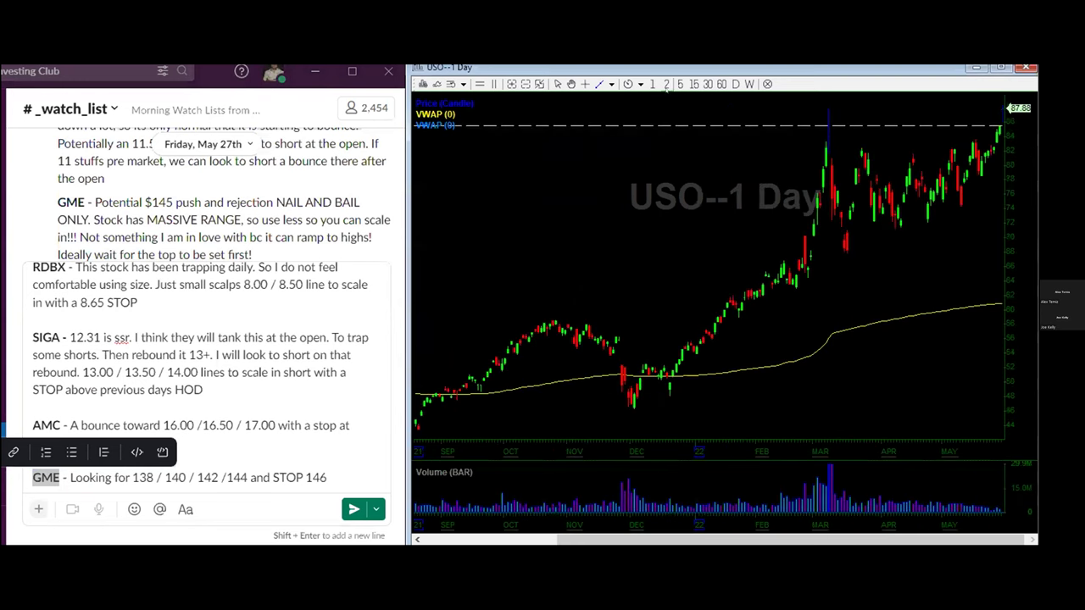
left_click(652, 83)
Review HUSA's daily March spike, then draw a horizontal level at about 4.83 on its 1-minute chart.
type("HUSA")
key("Return")
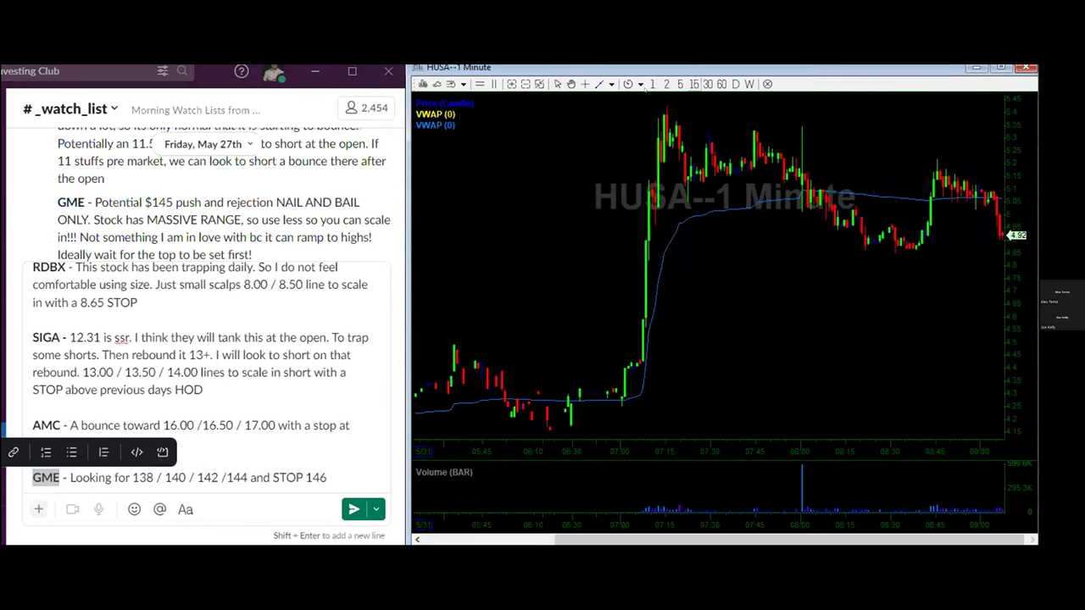
left_click(735, 84)
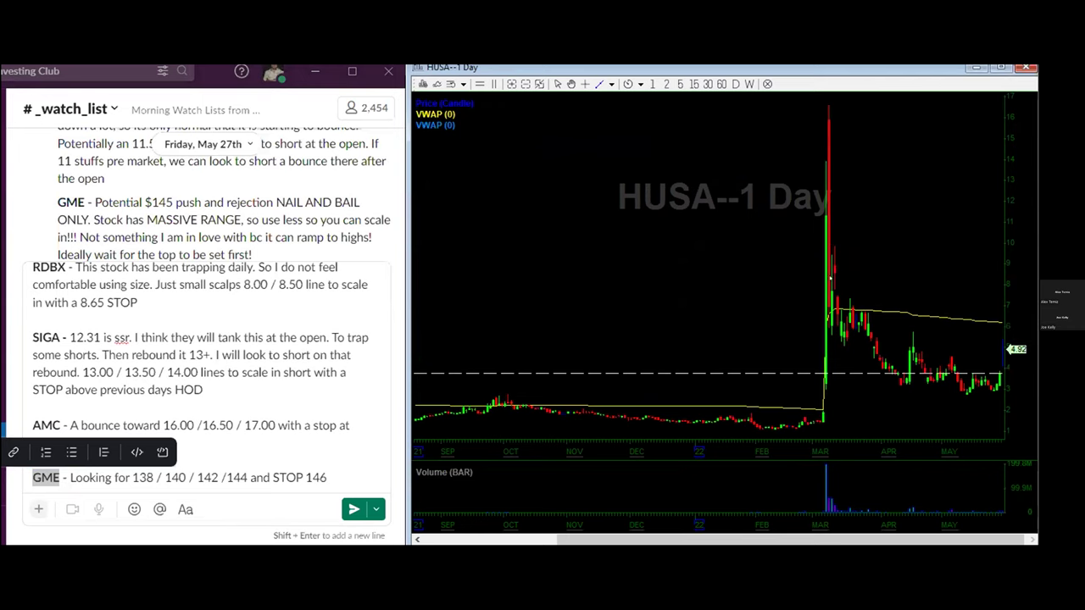
left_click_drag(838, 232, 829, 102)
left_click(653, 84)
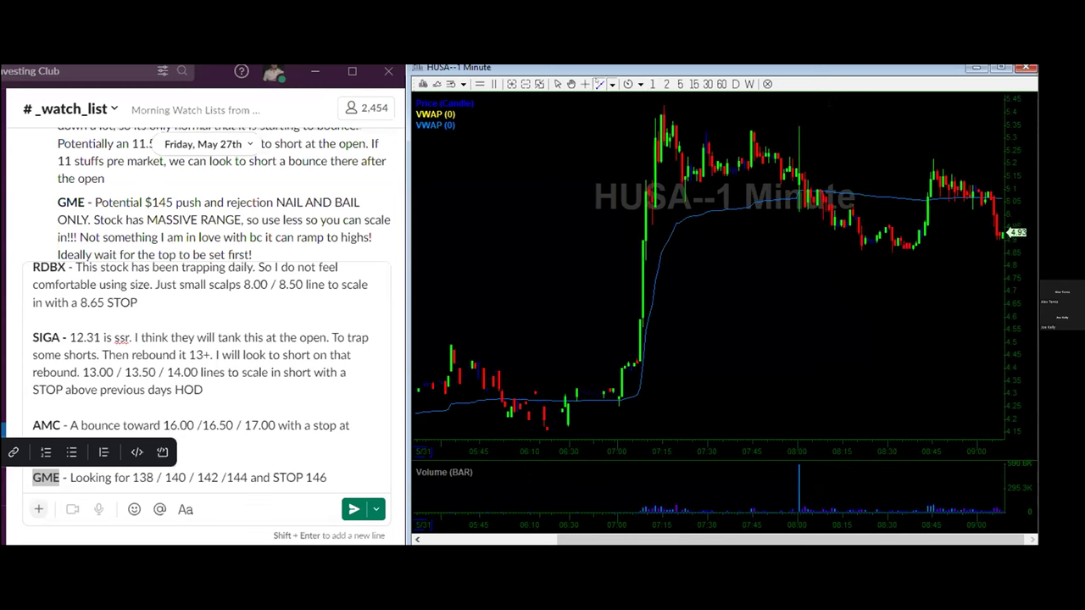
left_click(644, 259)
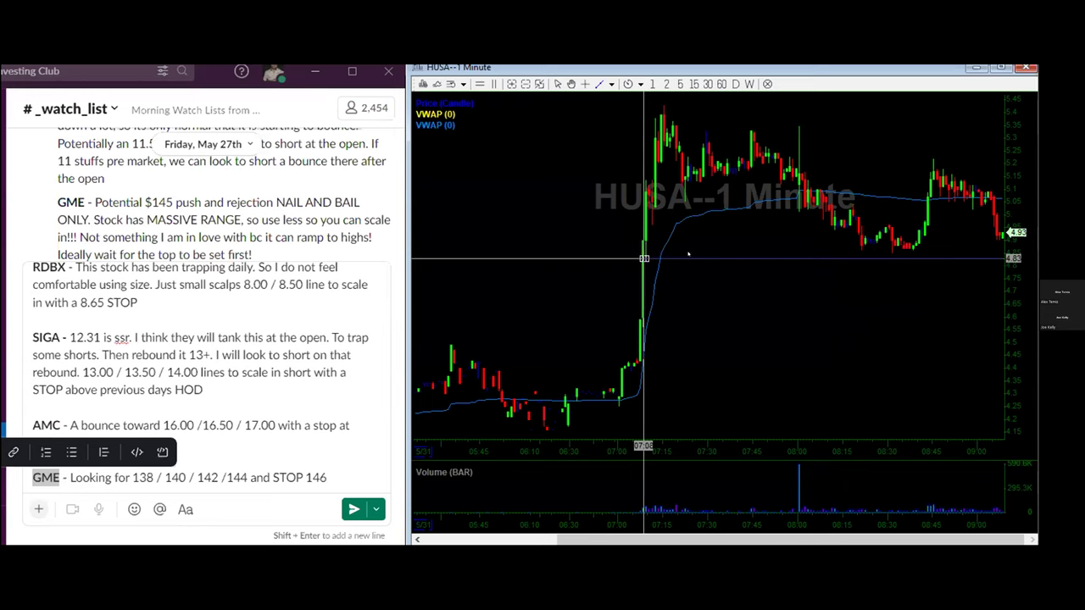
left_click(691, 258)
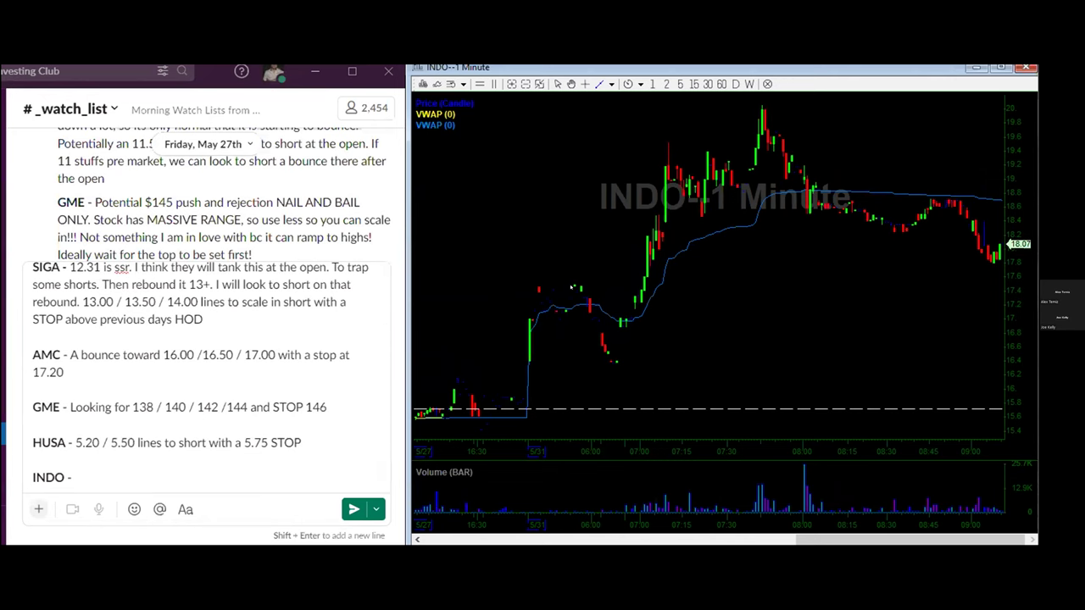
Scroll the chart and zoom into AVDL's 1-minute candles.
scroll(120, 206, "up", 10)
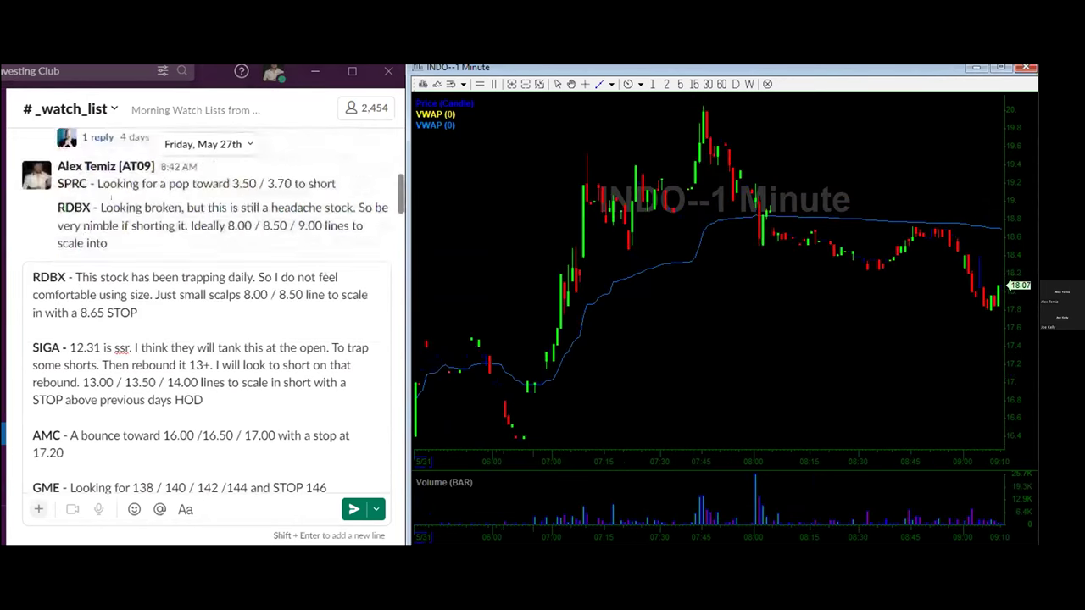
scroll(120, 205, "down", 5)
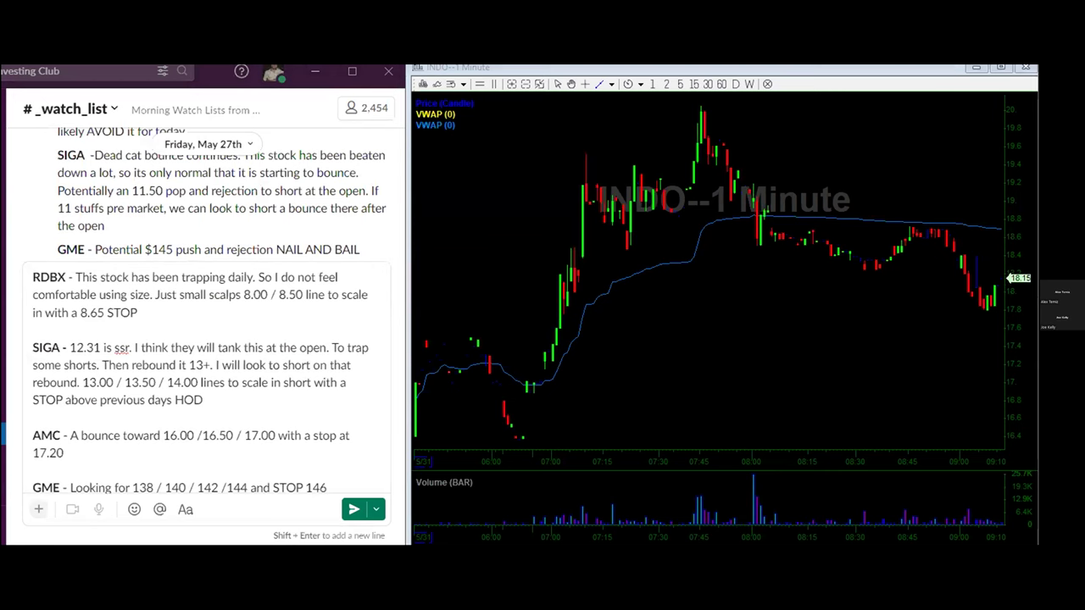
left_click(512, 83)
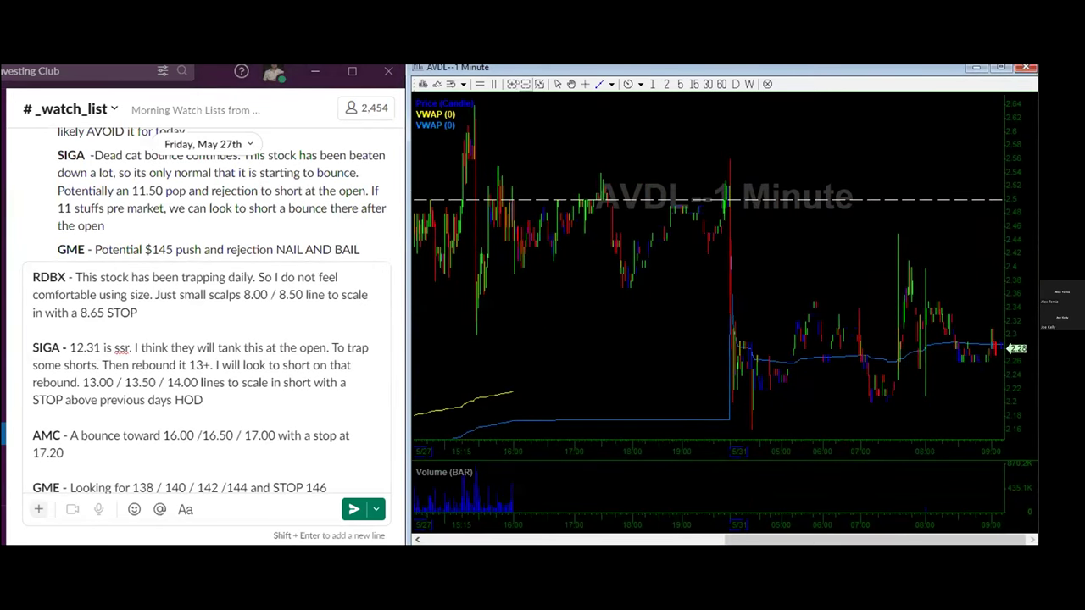
Zoom AVDL out to its full session, bold the AVDL ticker, and start a new paragraph.
left_click(525, 84)
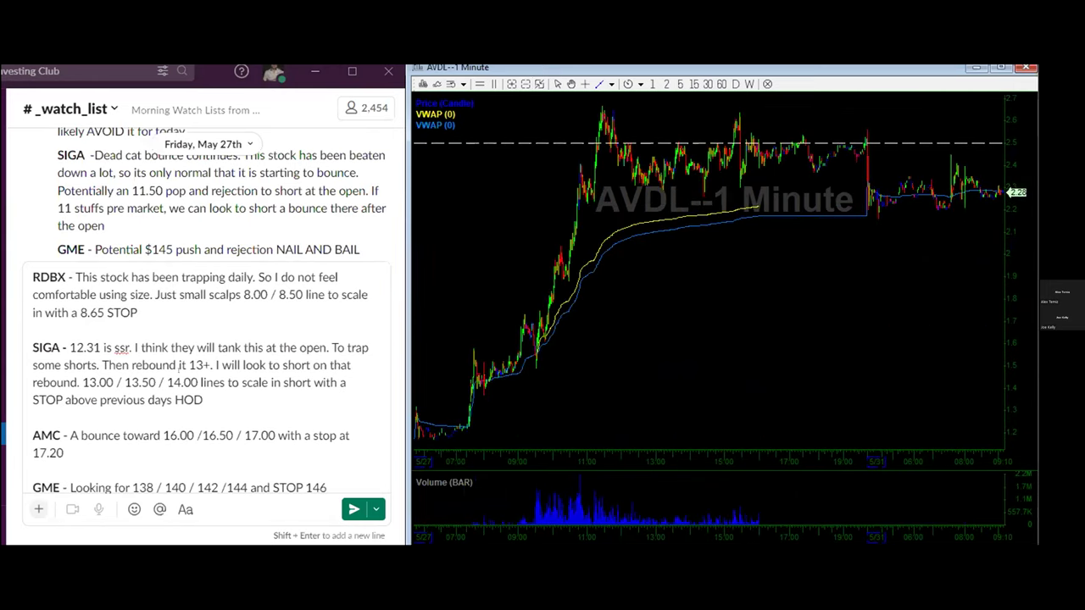
scroll(179, 368, "down", 2)
left_click(202, 464)
double_click(48, 478)
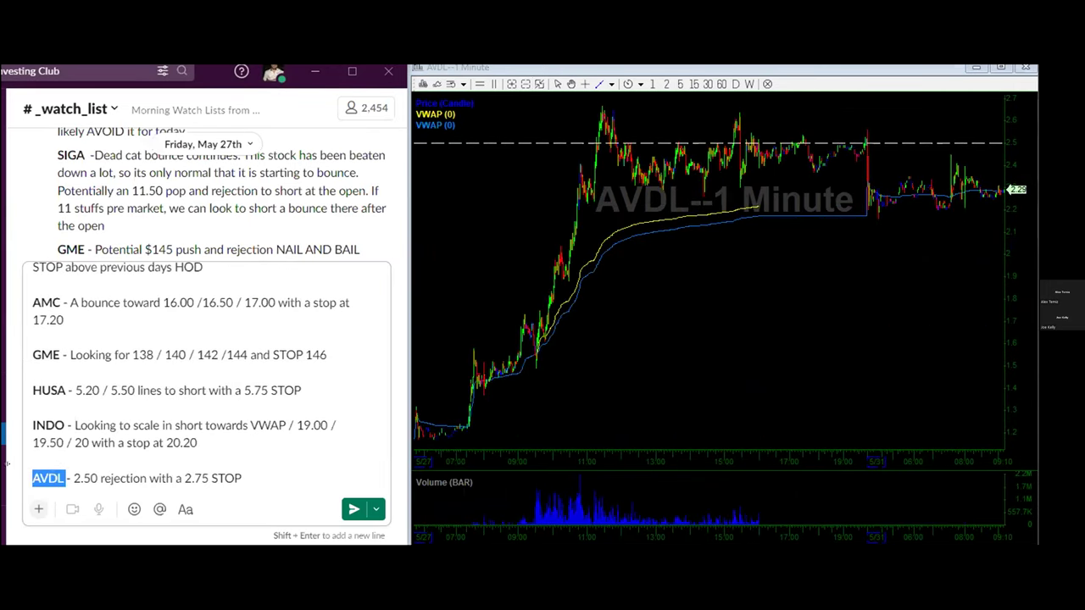
left_click(271, 474)
key("shift+Return")
key("shift+Return")
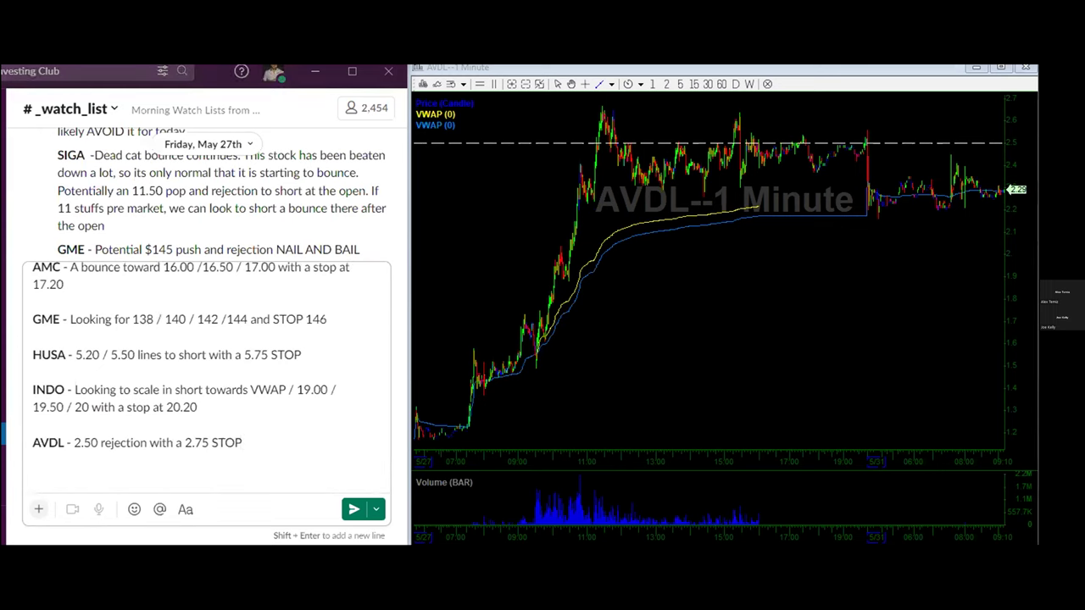
Paste the scaling article link and send the watch list to #_watch_list.
type("https://myinvestingclub.com/trading/how-to-scale-into-the-watch-list-when-to-use-max-full-size-when-trading-30-rule-watch-list/")
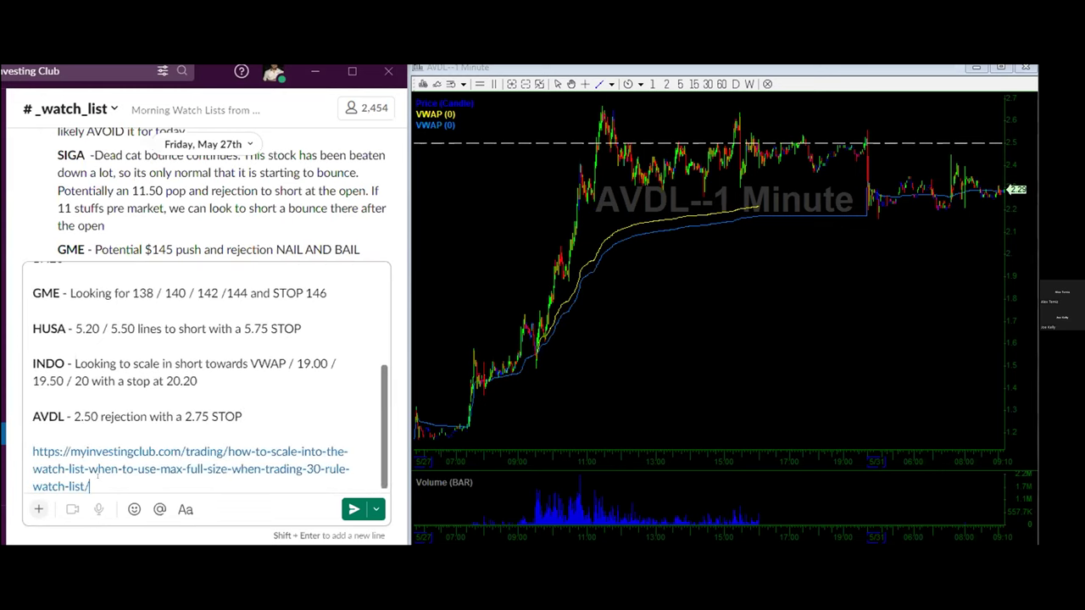
key("ctrl+a")
key("ctrl+c")
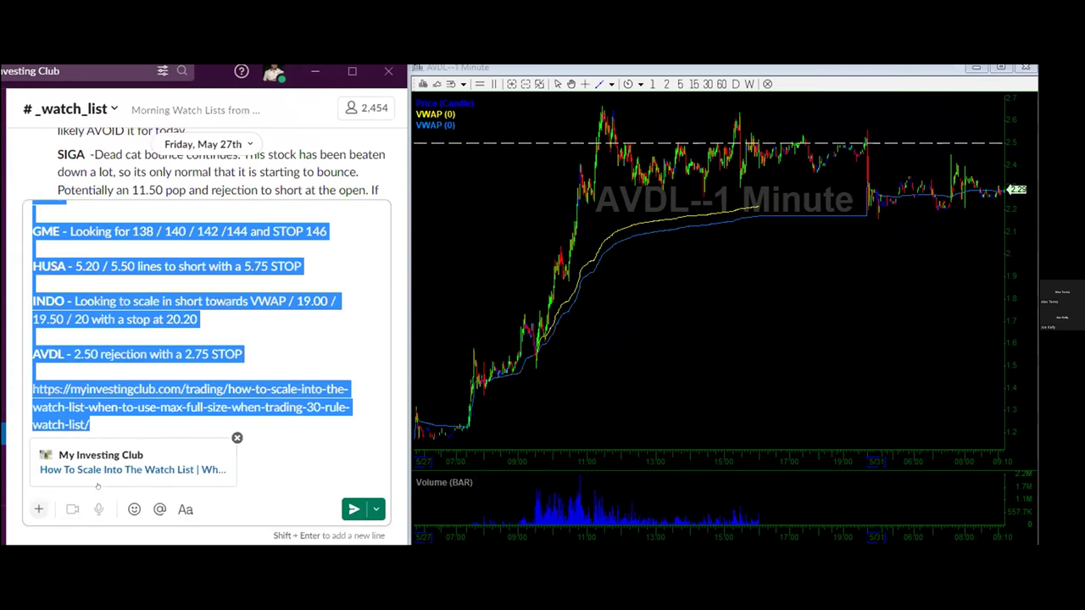
key("Return")
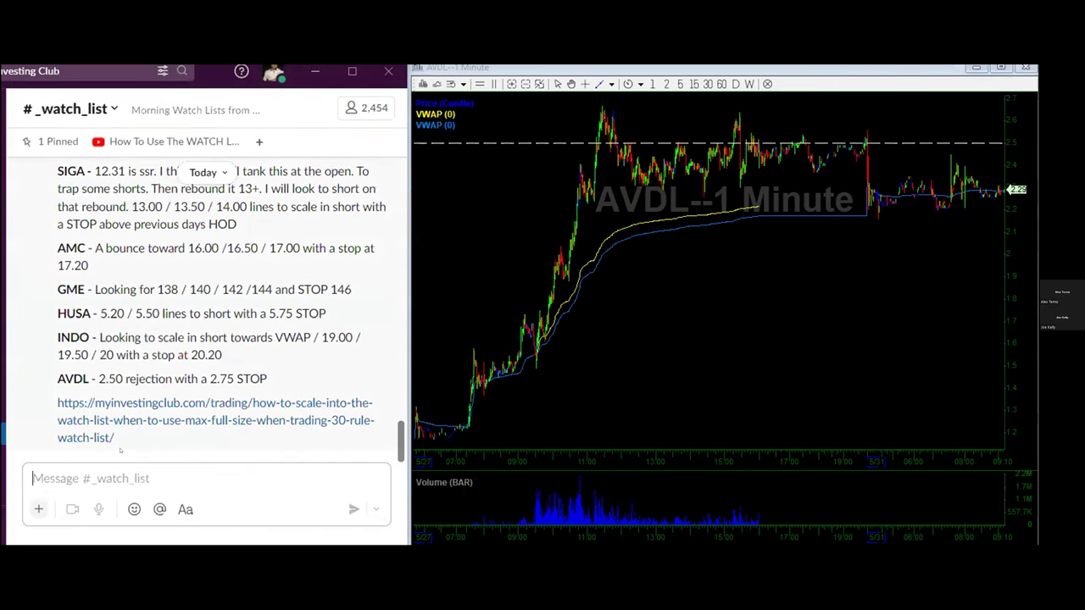
Paste and send the watch list in #_main_trading_chat and #_after_hours.
left_click(2, 277)
key("ctrl+v")
key("Return")
left_click(2, 322)
key("ctrl+v")
key("Return")
Back in #_watch_list, review the posted SIGA, HUSA, INDO, AMC and GME plans.
key("alt+Left")
scroll(202, 385, "up", 5)
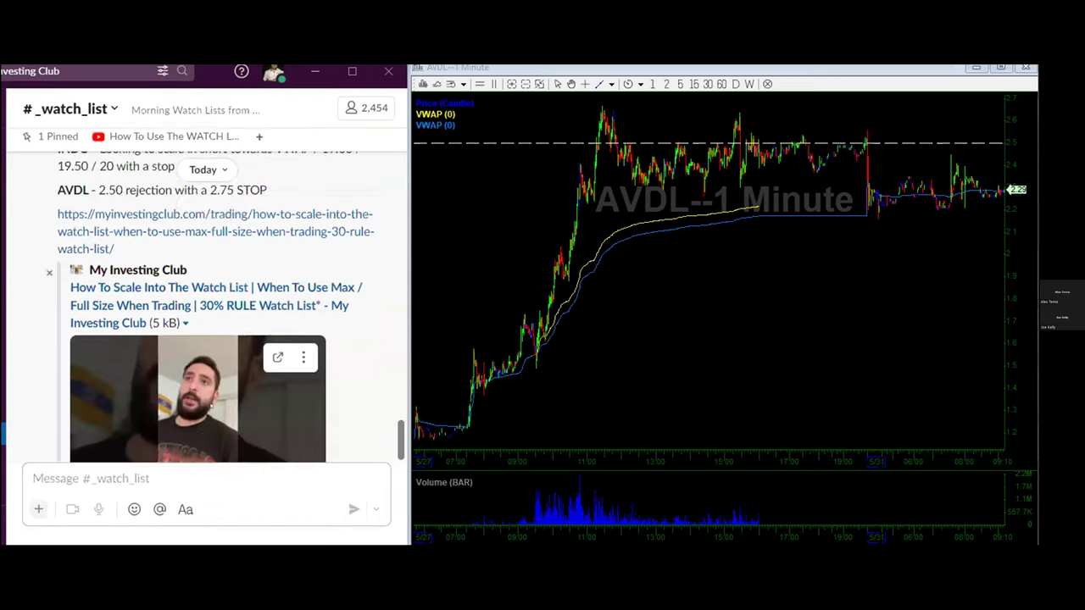
scroll(202, 385, "down", 2)
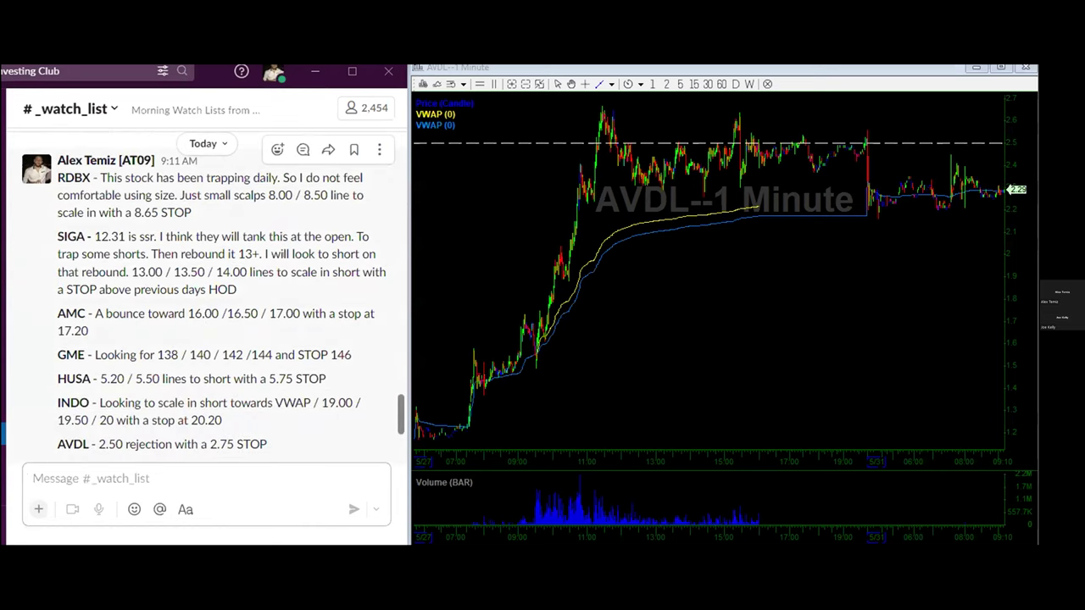
left_click_drag(57, 236, 204, 254)
left_click(77, 219)
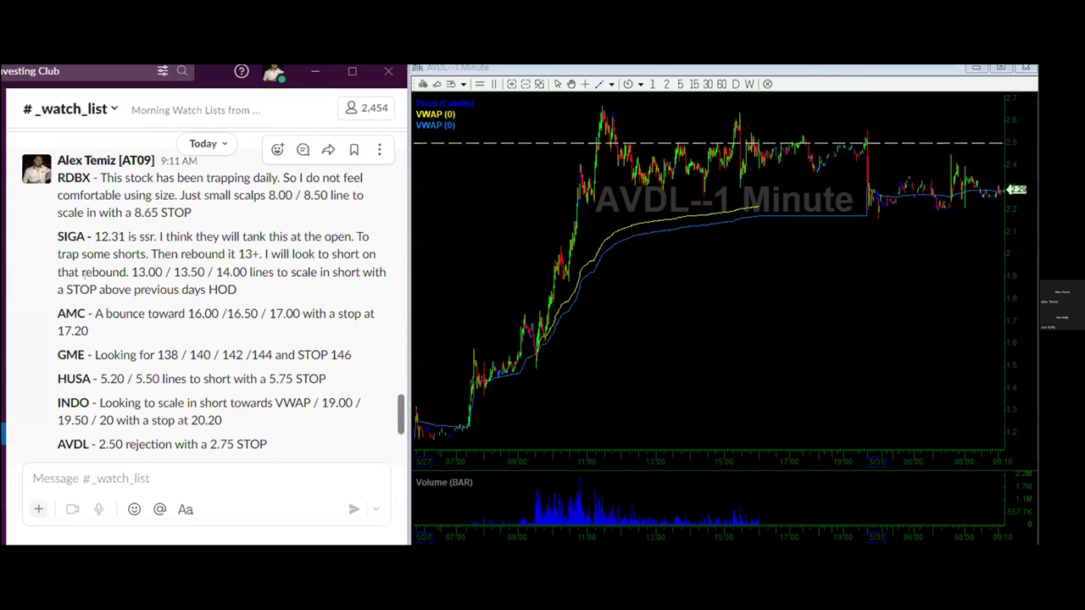
scroll(82, 272, "down", 3)
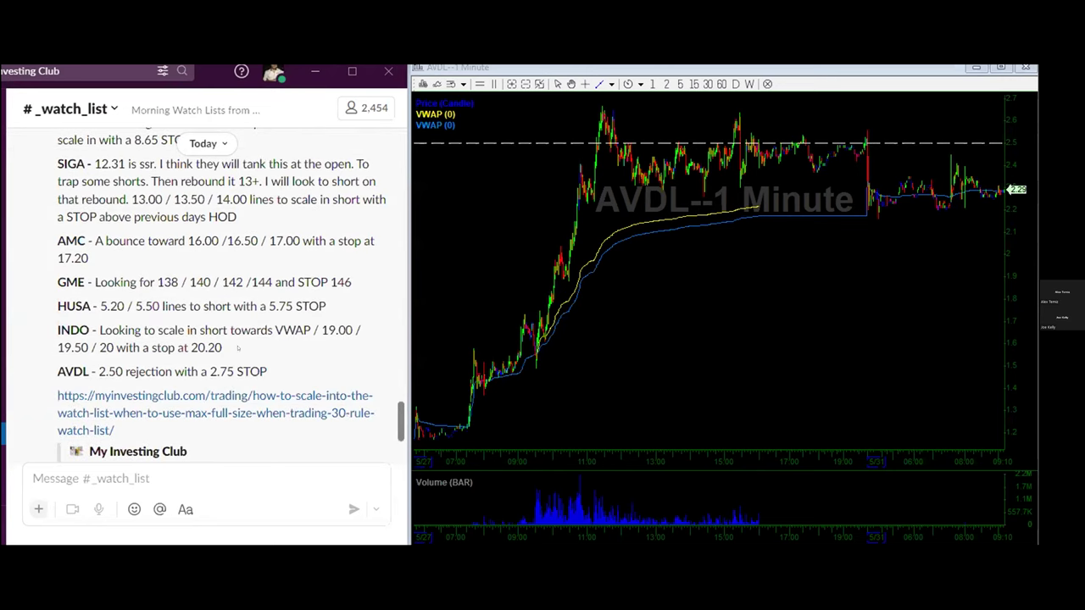
left_click_drag(223, 348, 50, 311)
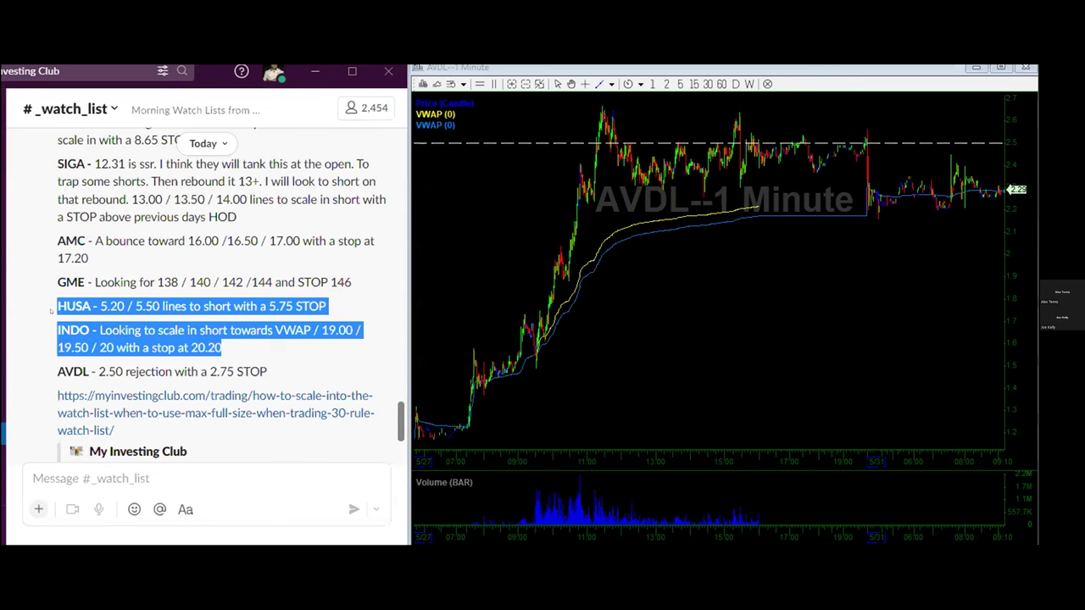
left_click_drag(237, 217, 27, 175)
left_click_drag(54, 241, 353, 280)
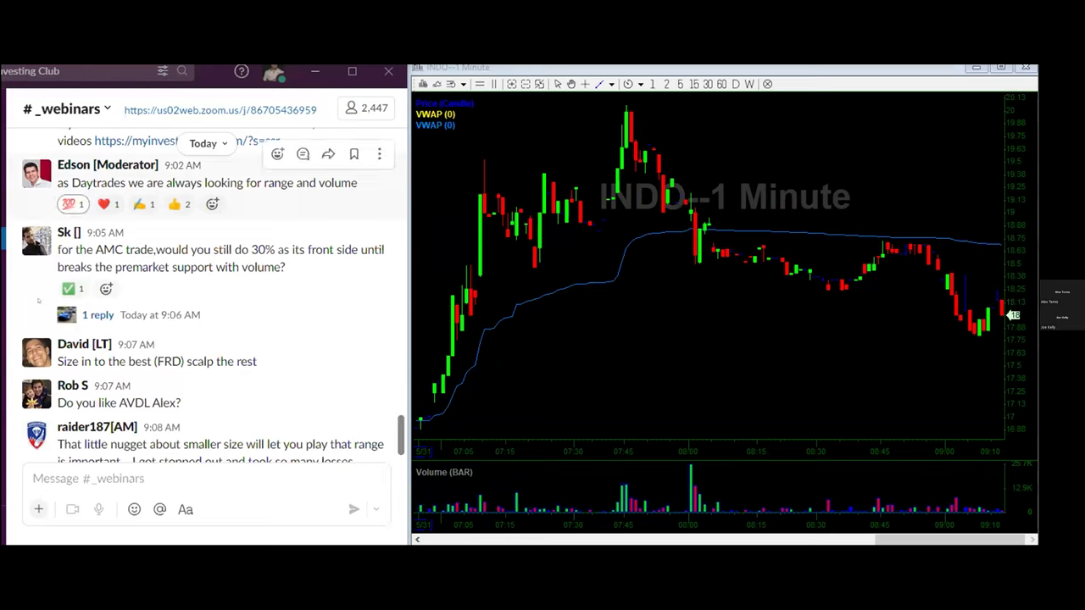
Scroll down to the latest members' trading questions in #_webinars.
scroll(203, 296, "down", 5)
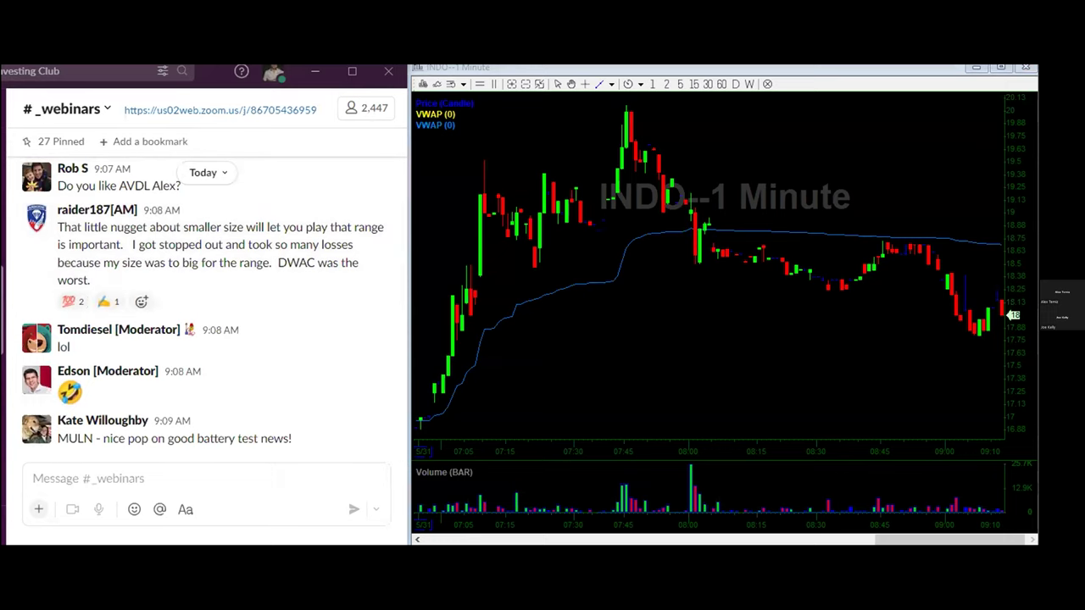